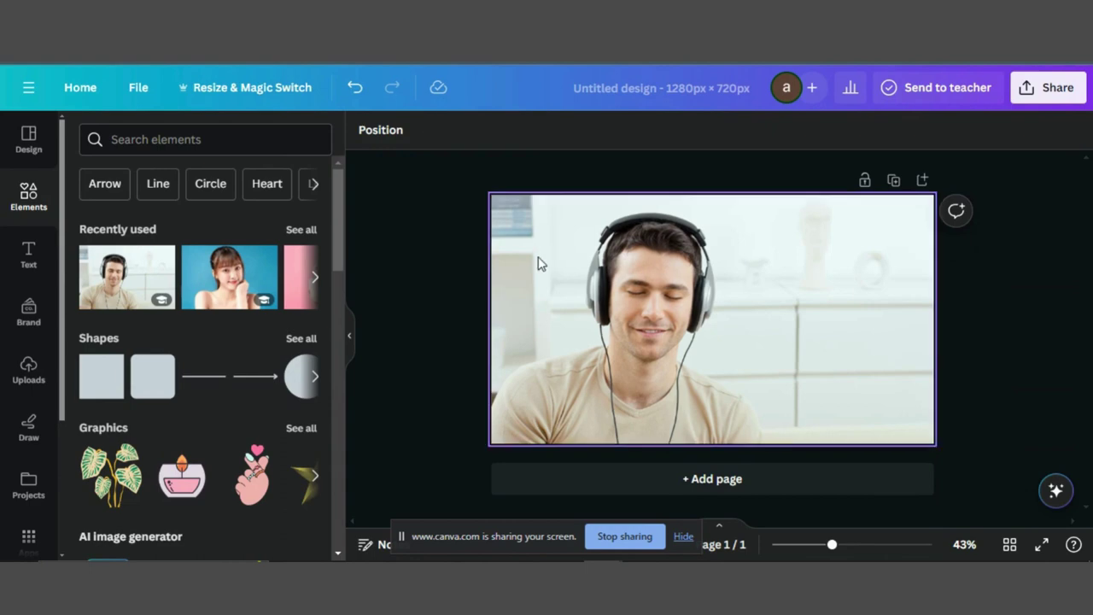
Step: Remove the background from the photo of the man wearing headphones
left_click(538, 262)
left_click(384, 130)
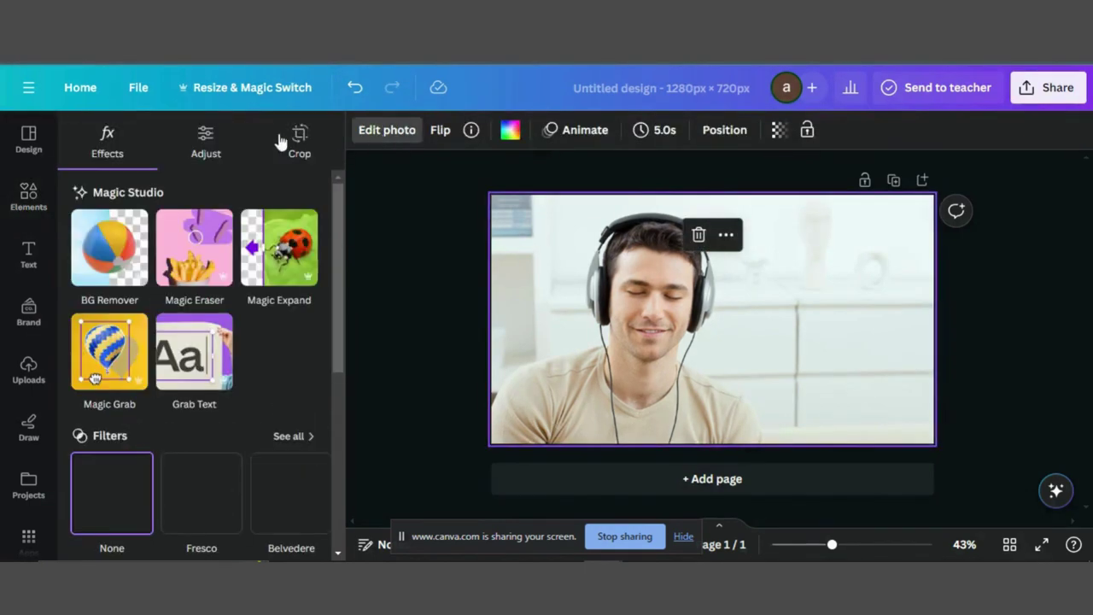
left_click(107, 248)
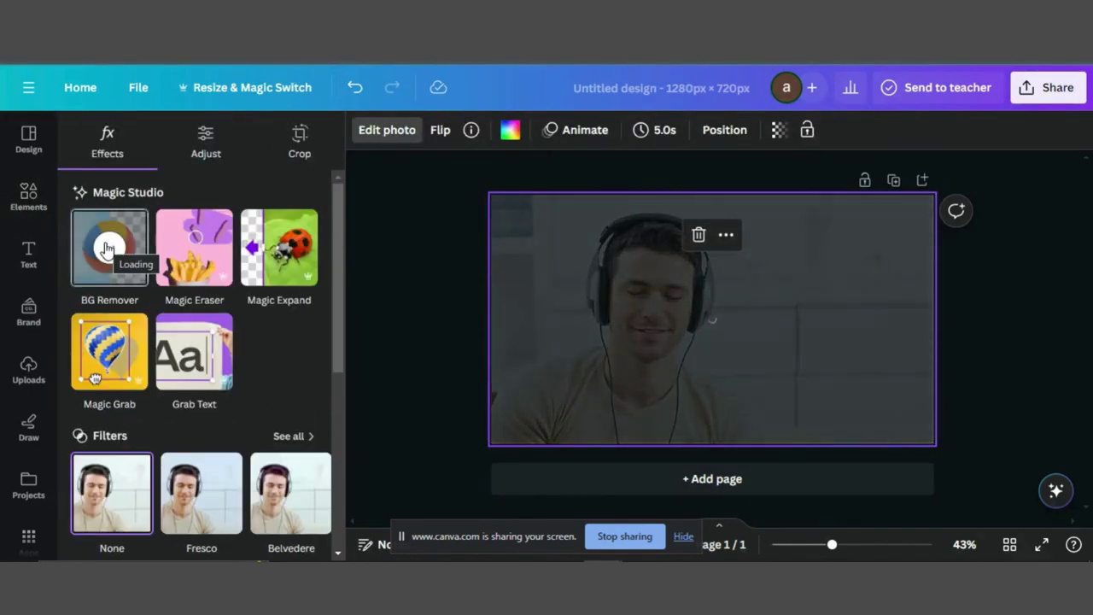
Step: Apply the Amber Duotone effect to the cut-out photo and set its intensity to 85
scroll(205, 265, "down", 5)
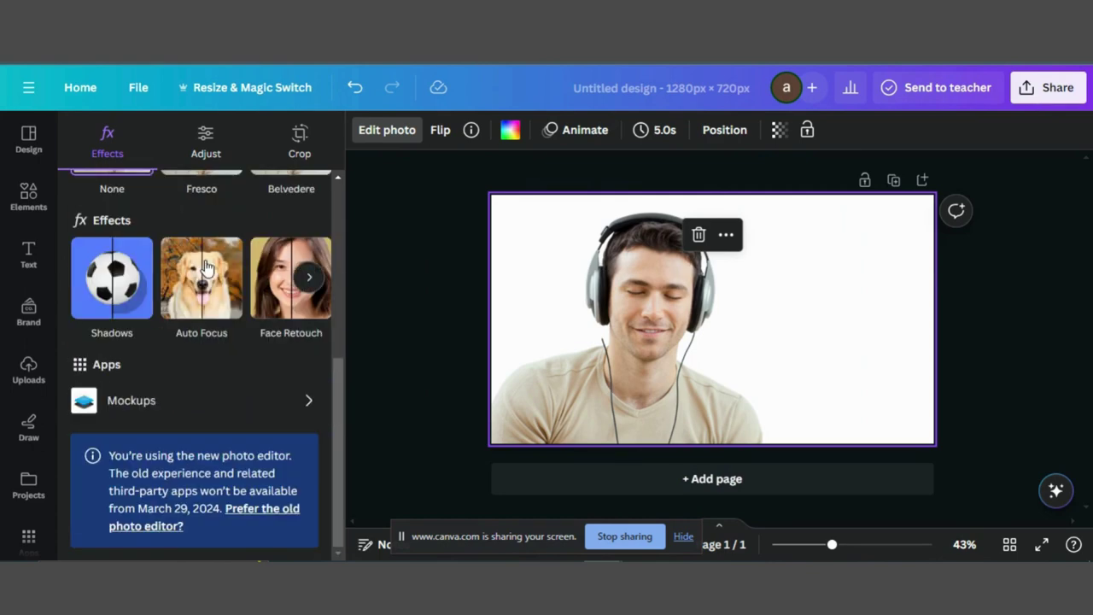
scroll(238, 275, "up", 2)
left_click(309, 423)
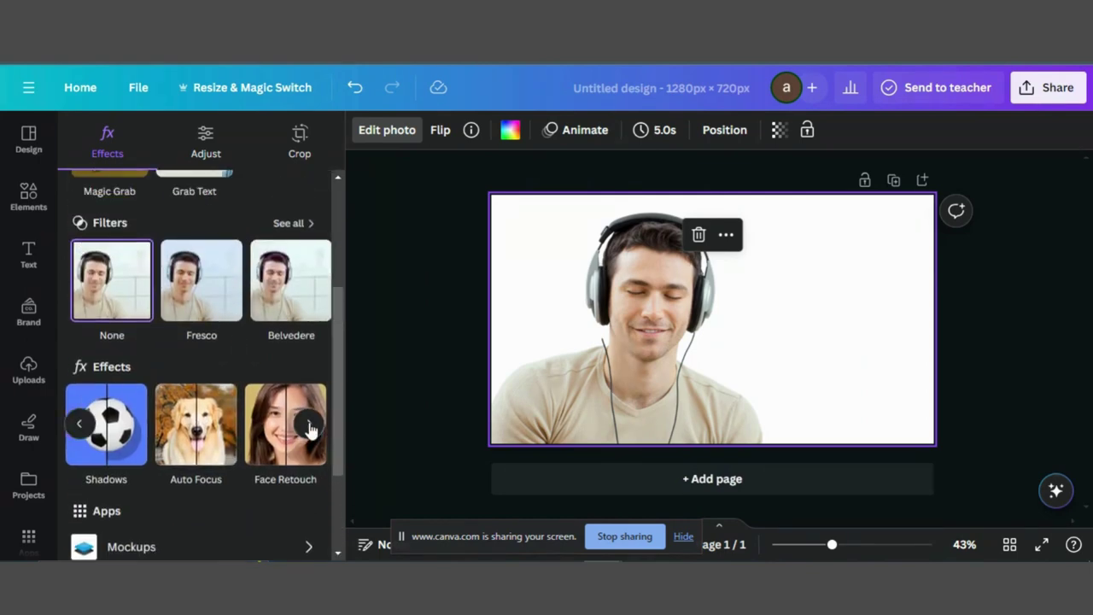
left_click(274, 421)
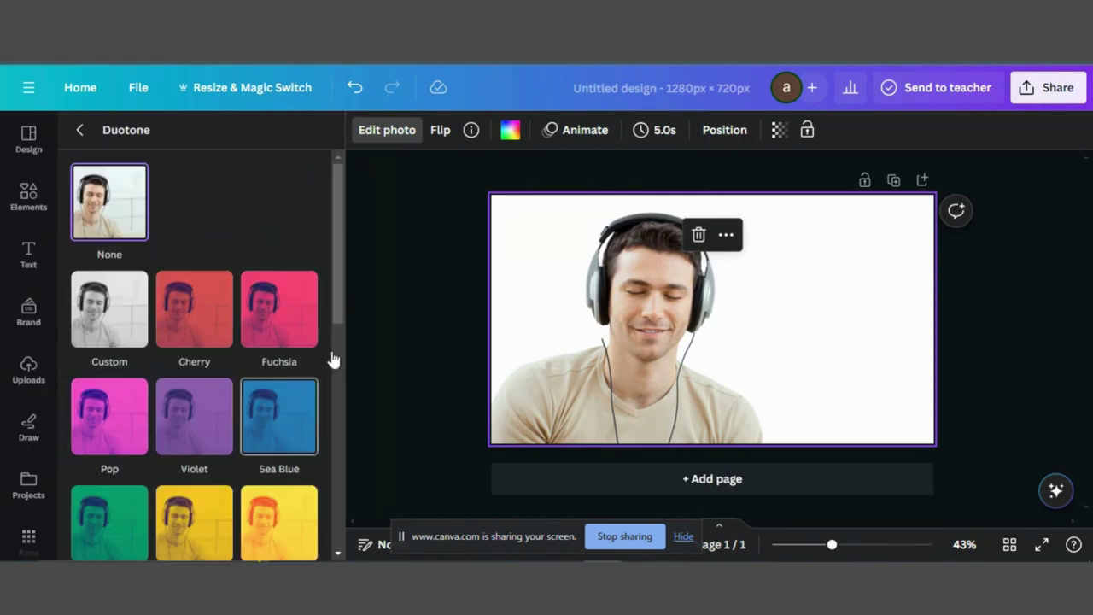
left_click(275, 527)
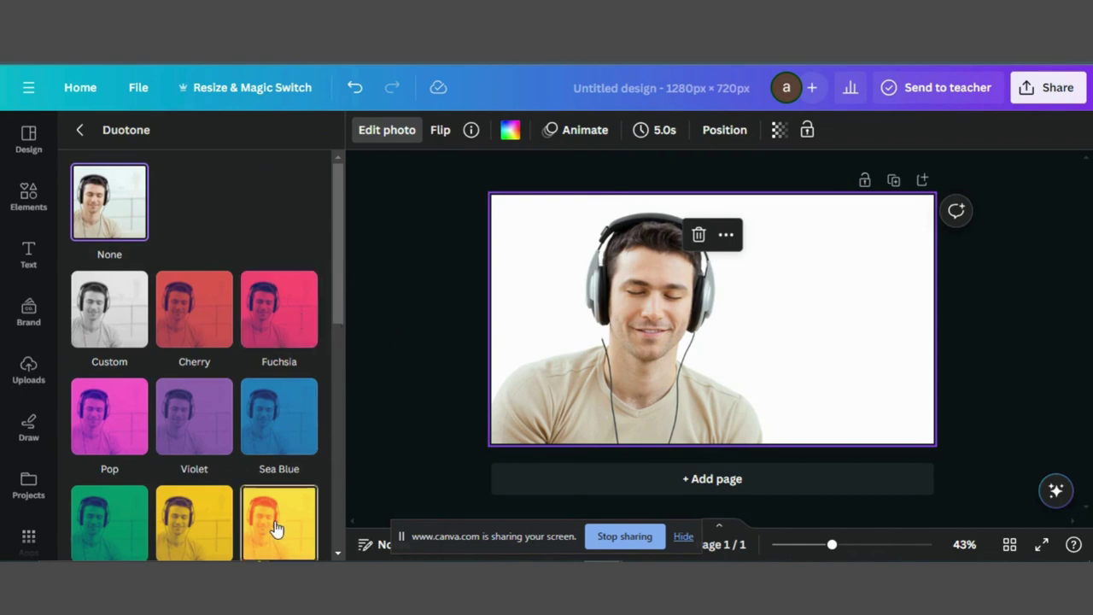
scroll(275, 527, "down", 3)
left_click(264, 251)
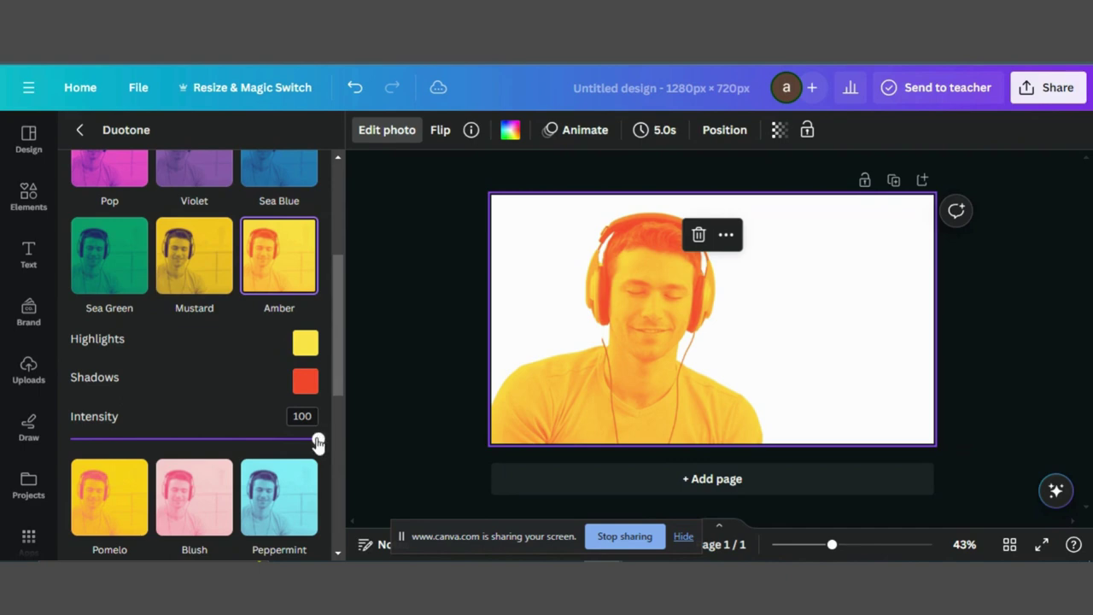
left_click_drag(317, 443, 281, 442)
scroll(251, 310, "up", 2)
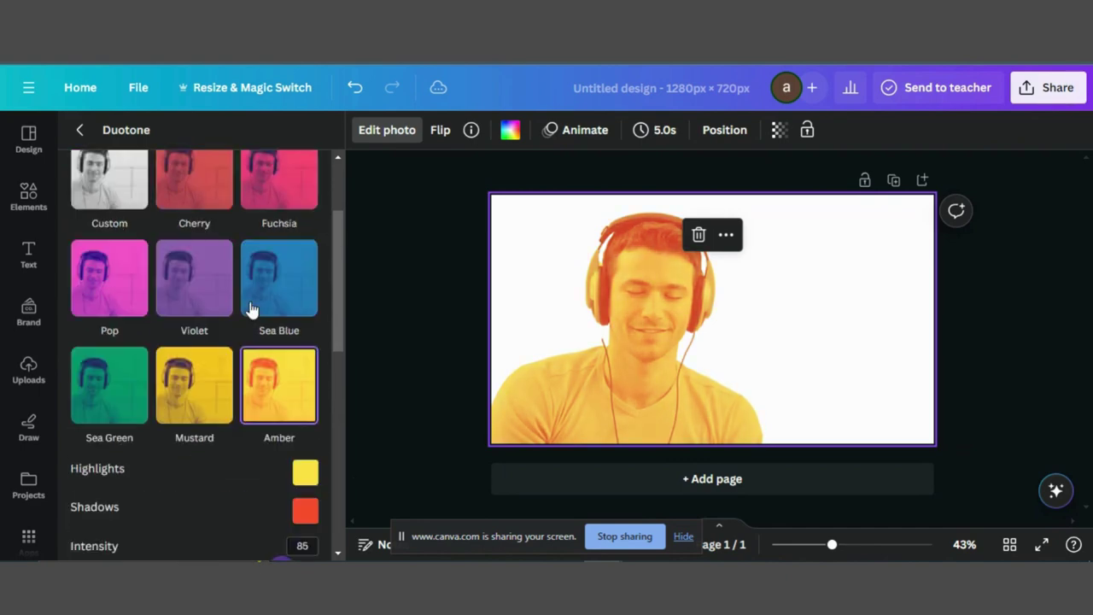
scroll(251, 310, "up", 2)
key("Escape")
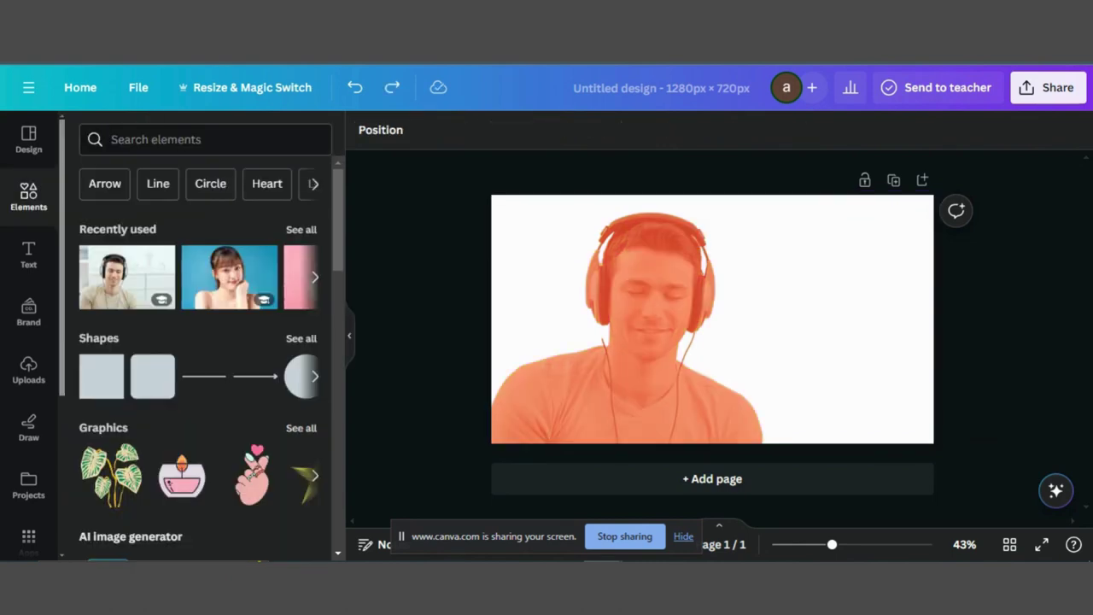
key("Escape")
Step: Add the red "Stay Fearless" font combination to the page
left_click(28, 256)
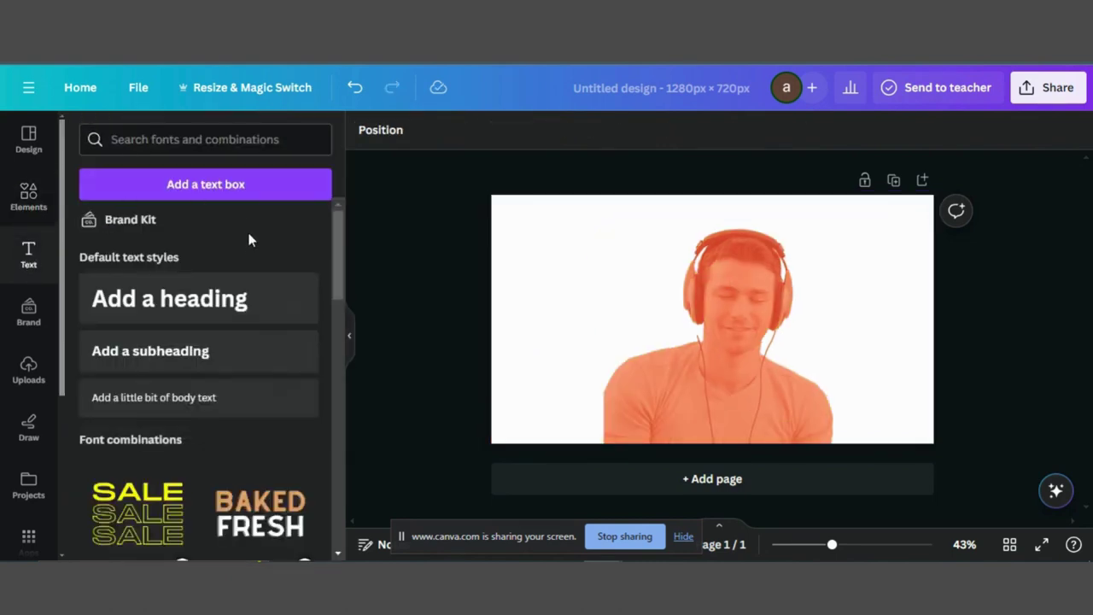
scroll(240, 244, "down", 3)
scroll(259, 350, "down", 3)
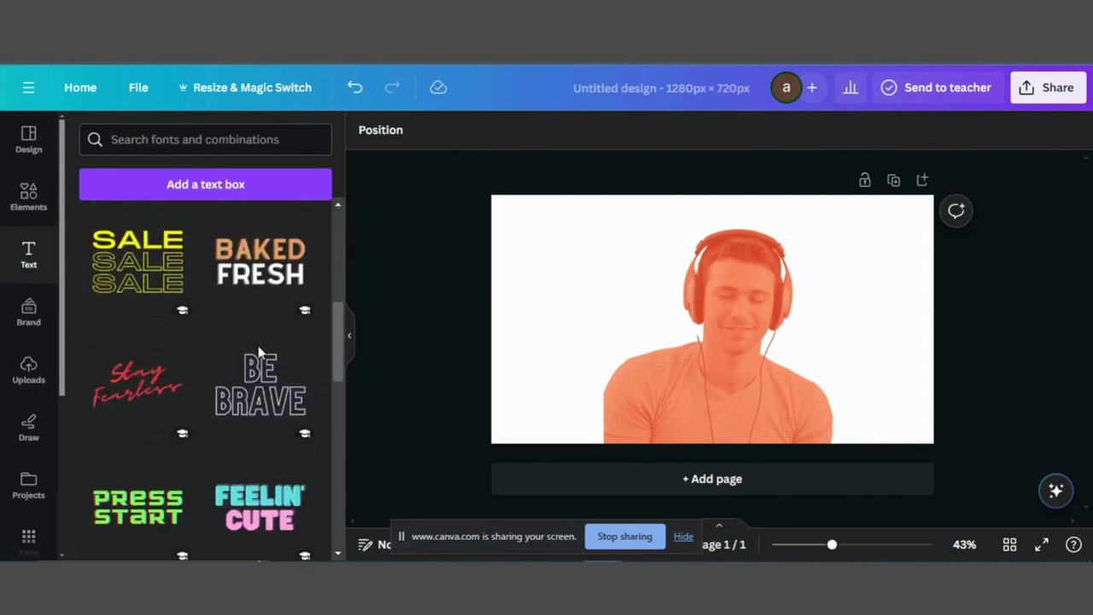
left_click(124, 391)
Step: Replace the word "Stay" in the upper text line with "MUSIC"
left_click(737, 354)
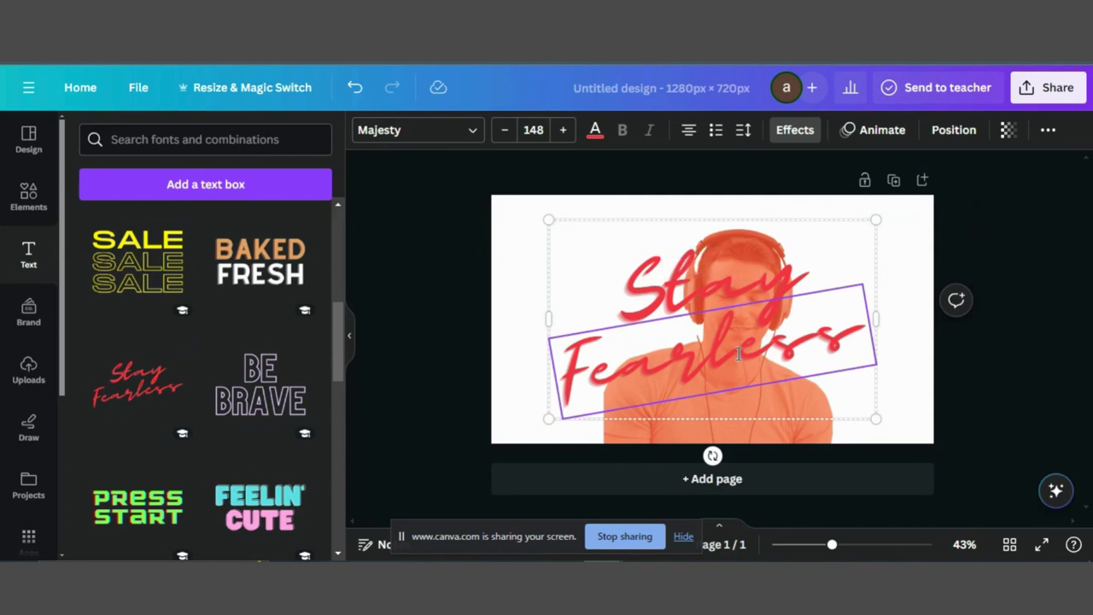
left_click(739, 353)
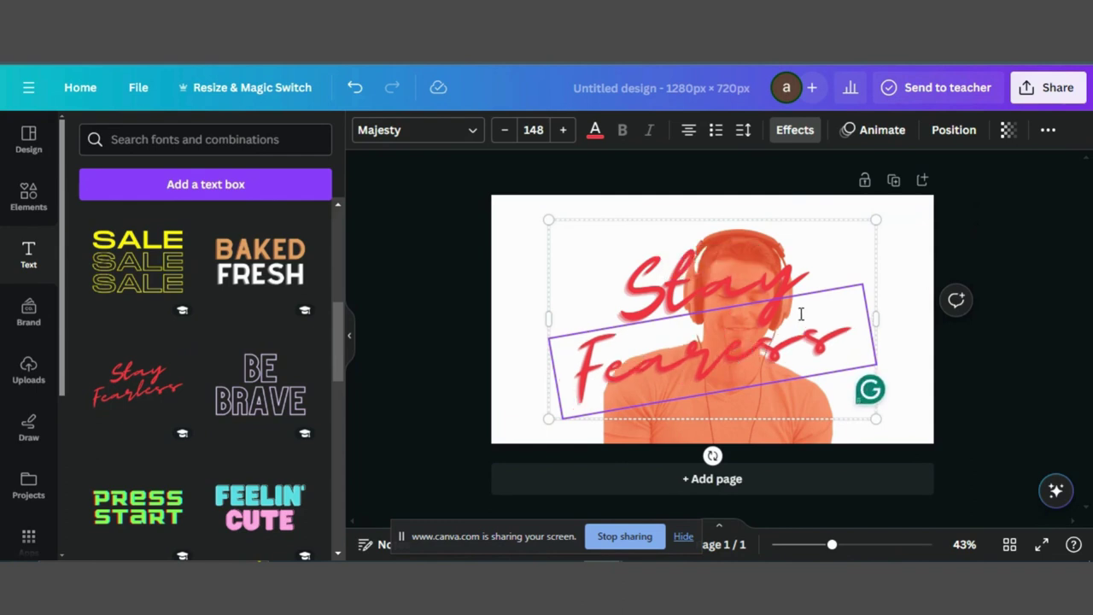
left_click(722, 272)
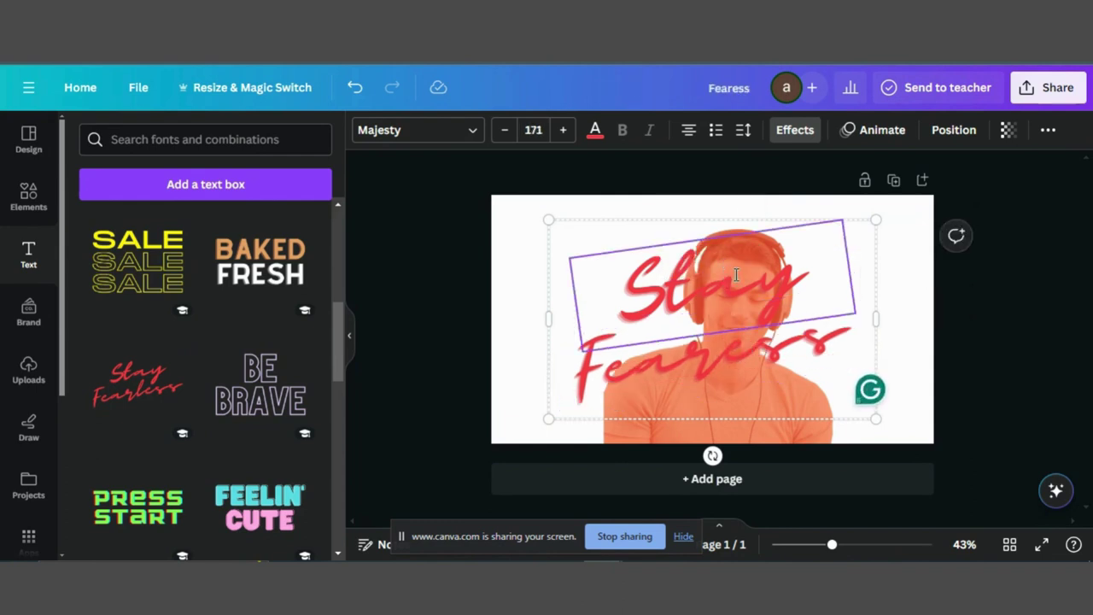
key("BackSpace")
key("BackSpace")
key("BackSpace")
key("BackSpace")
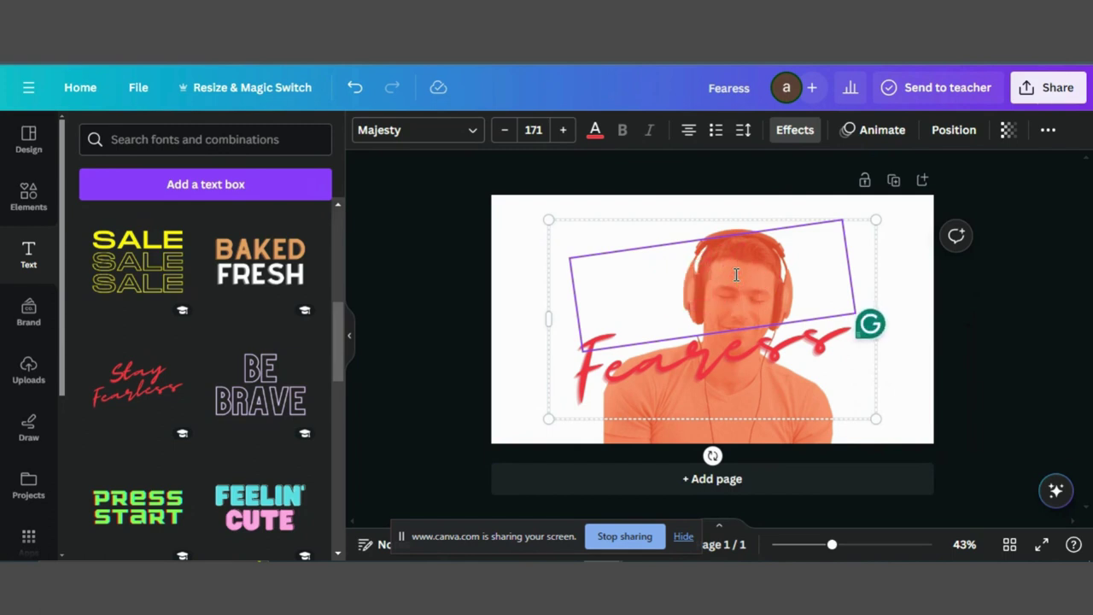
type("My")
type("SIC")
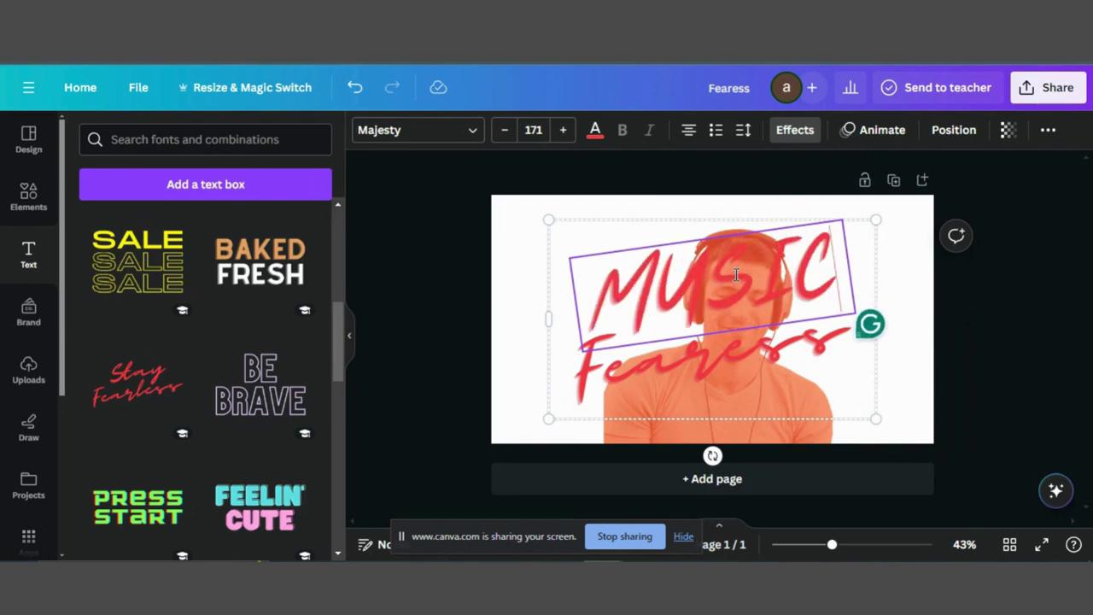
Step: Delete the lower text line beneath "MUSIC"
left_click(714, 354)
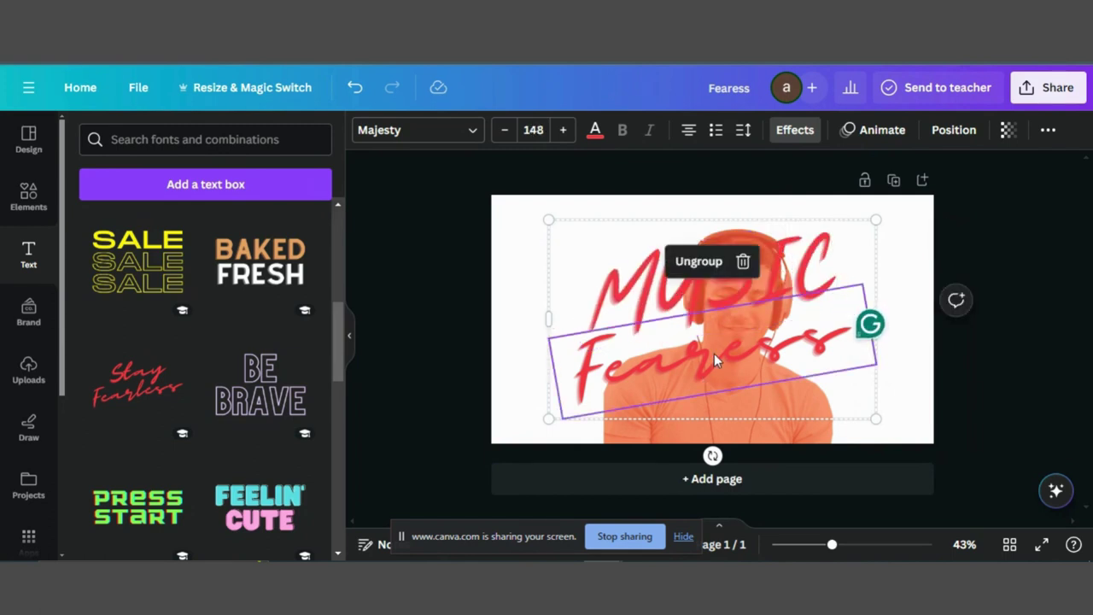
left_click(714, 354)
left_click(716, 355)
key("BackSpace")
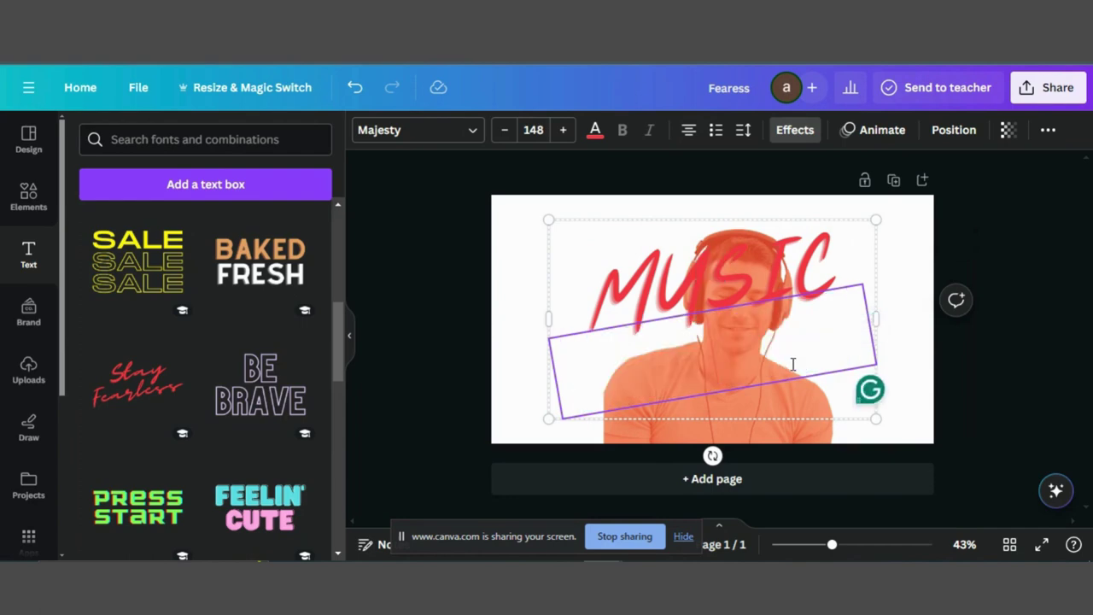
left_click(905, 375)
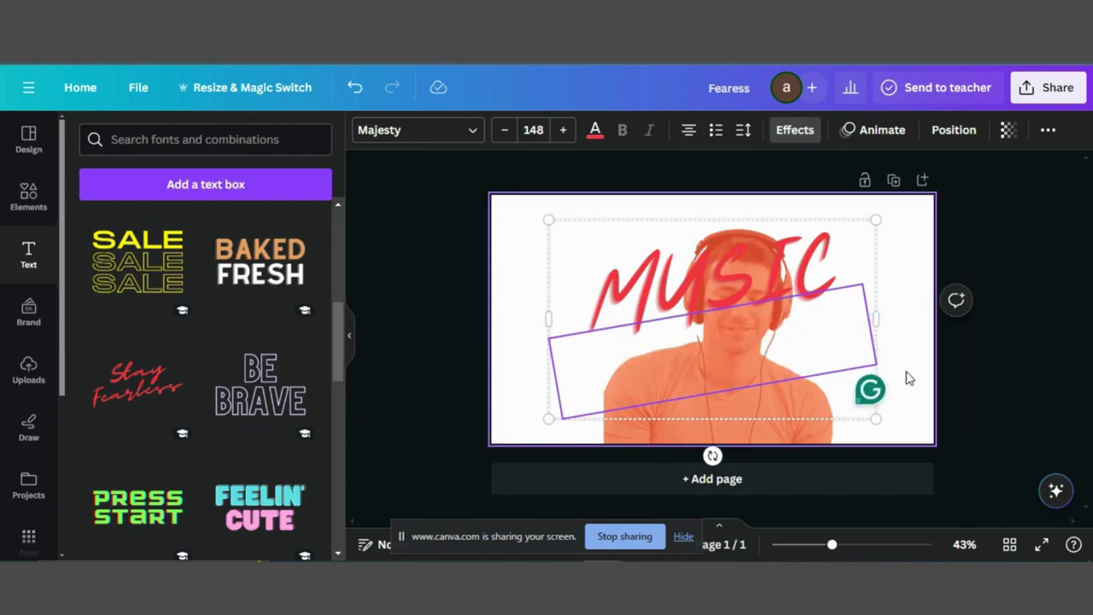
left_click(701, 350)
Step: Place the "MUSIC" text across the man's chest, tilt it slightly clockwise and shrink it to font size 142
left_click(742, 261)
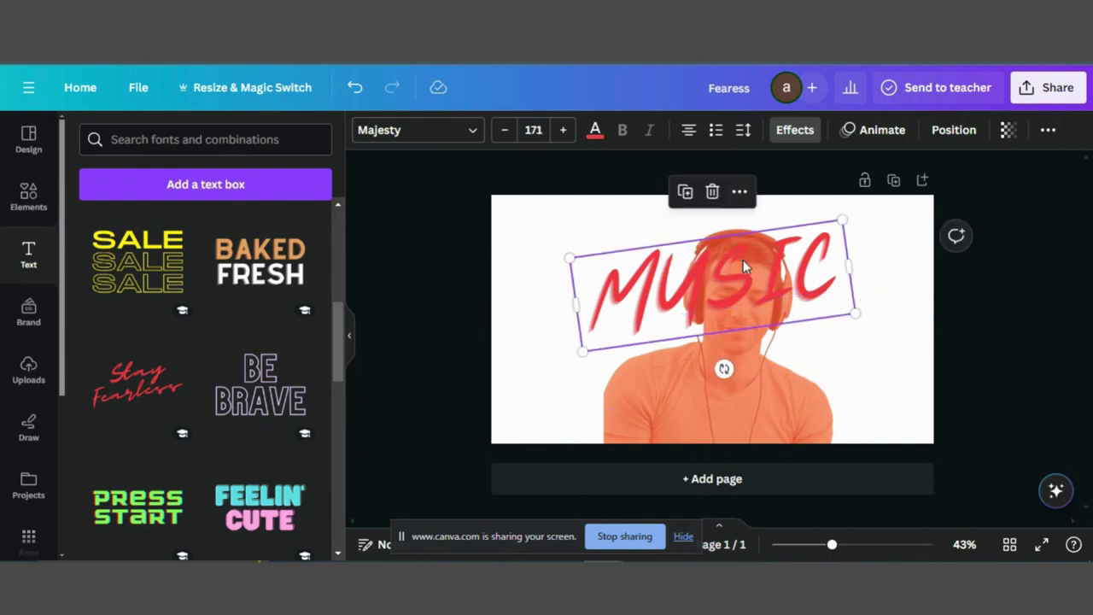
left_click_drag(742, 260, 739, 374)
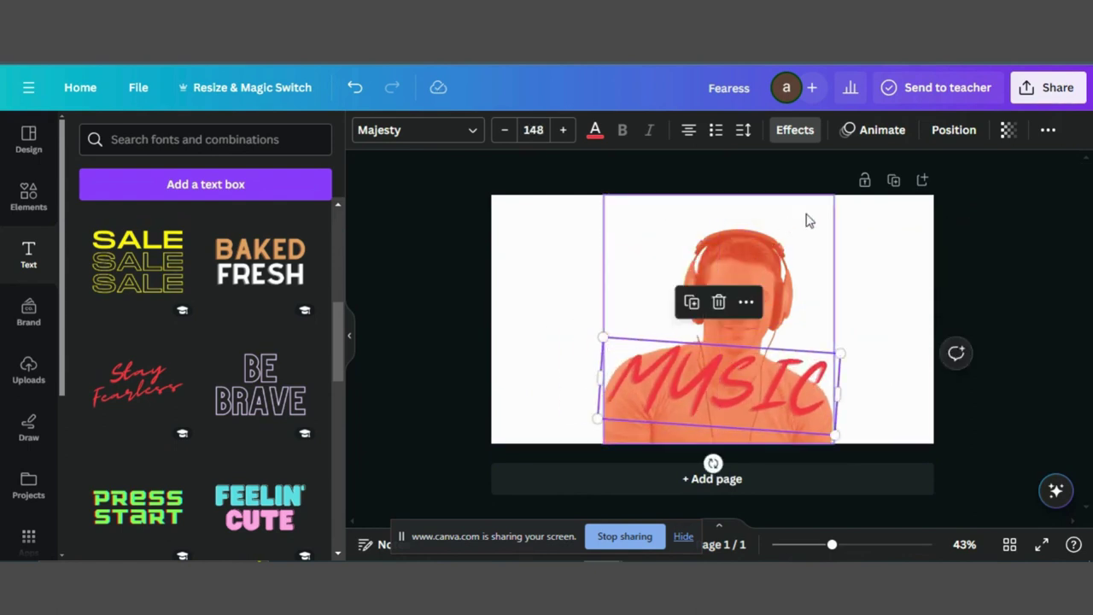
left_click_drag(596, 354, 605, 359)
left_click(433, 359)
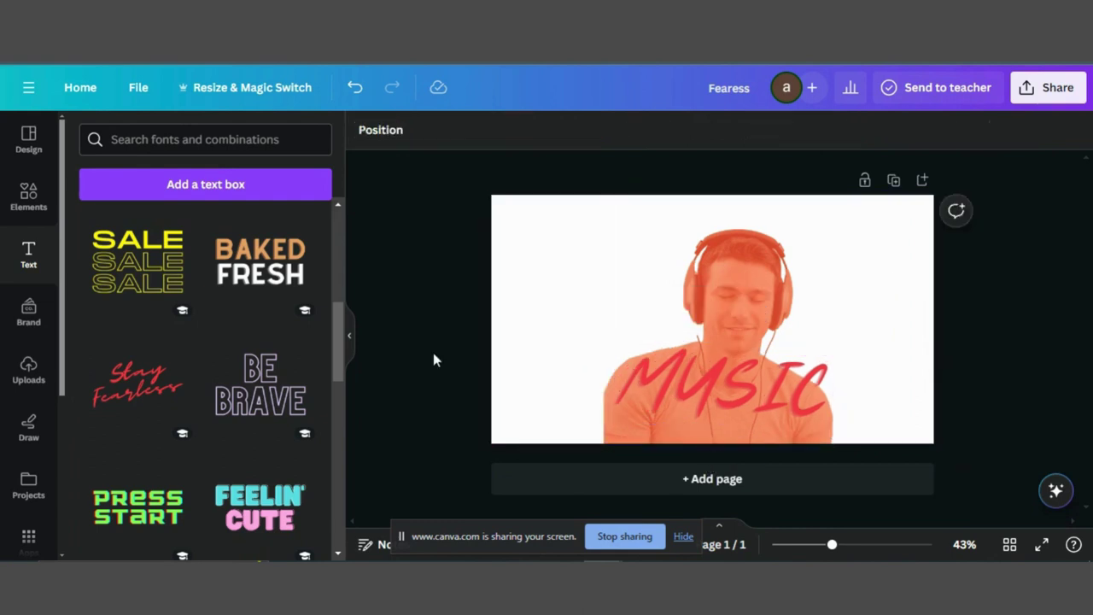
Step: Adjust the Echo effect on the "MUSIC" text to an offset of 73 and a direction of -38
left_click(651, 366)
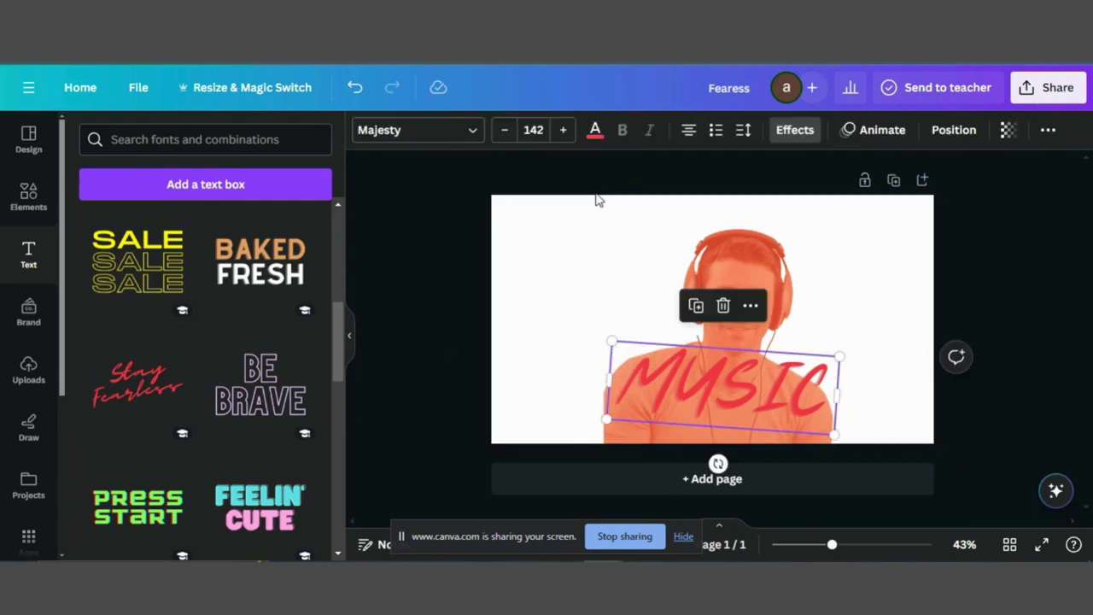
left_click(794, 130)
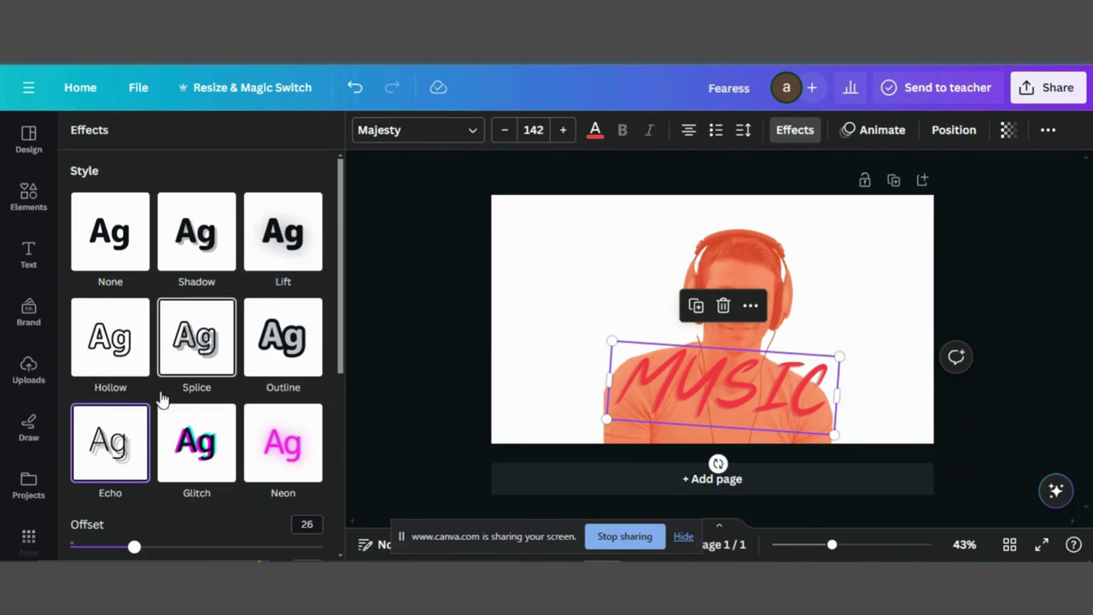
left_click(119, 462)
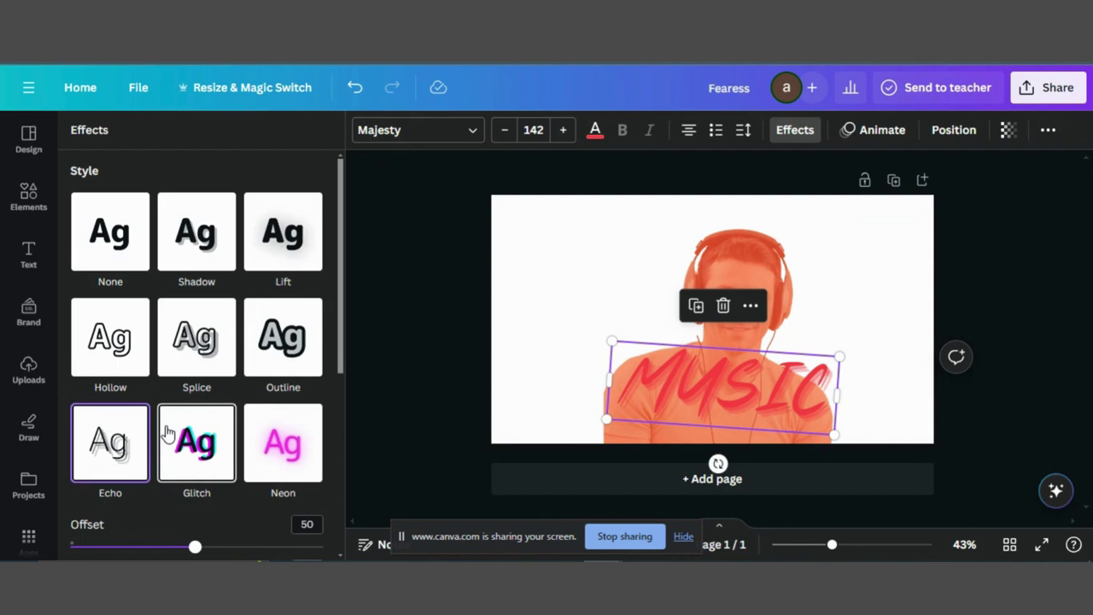
scroll(167, 434, "down", 2)
left_click_drag(196, 389, 255, 391)
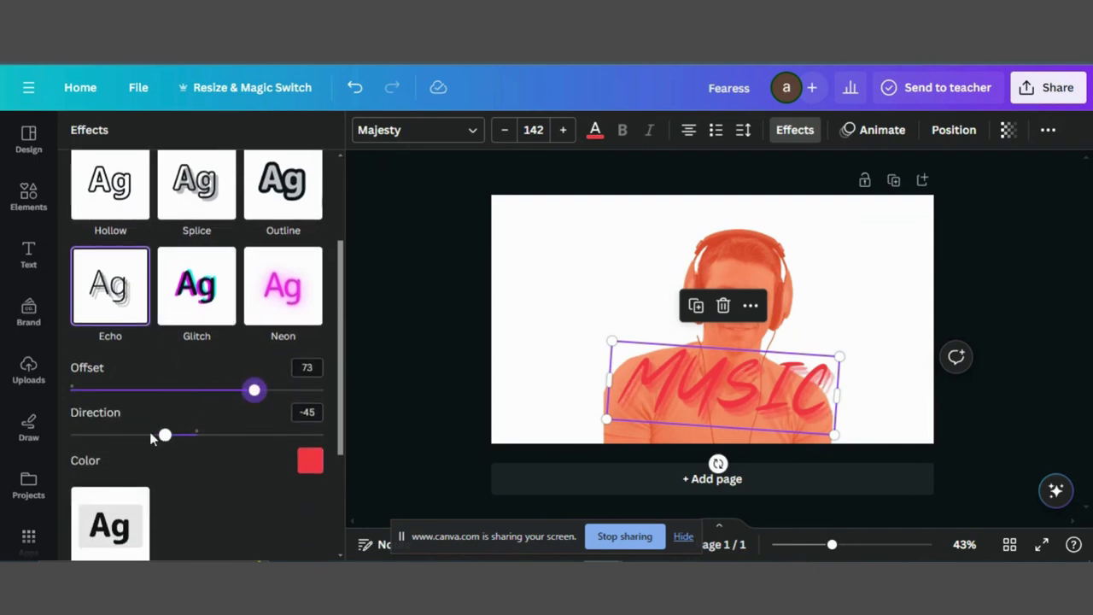
mouse_move(166, 438)
left_mouse_down()
mouse_move(239, 437)
mouse_move(155, 437)
mouse_move(171, 435)
left_mouse_up()
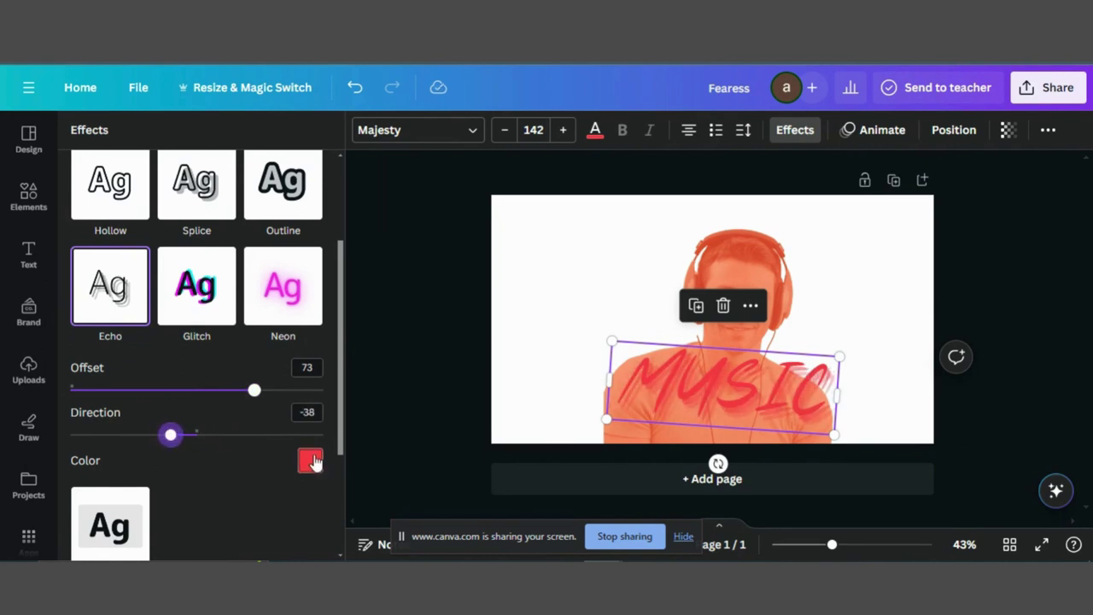
Step: Change the Echo effect's color on the "MUSIC" text to dark brown #3D1518
left_click(312, 461)
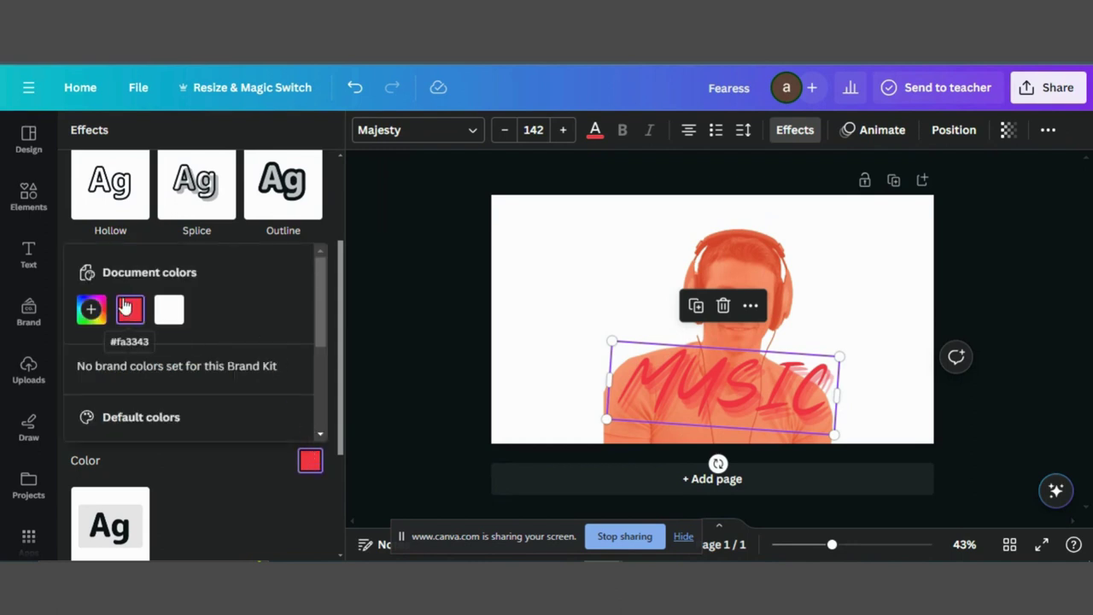
left_click(91, 309)
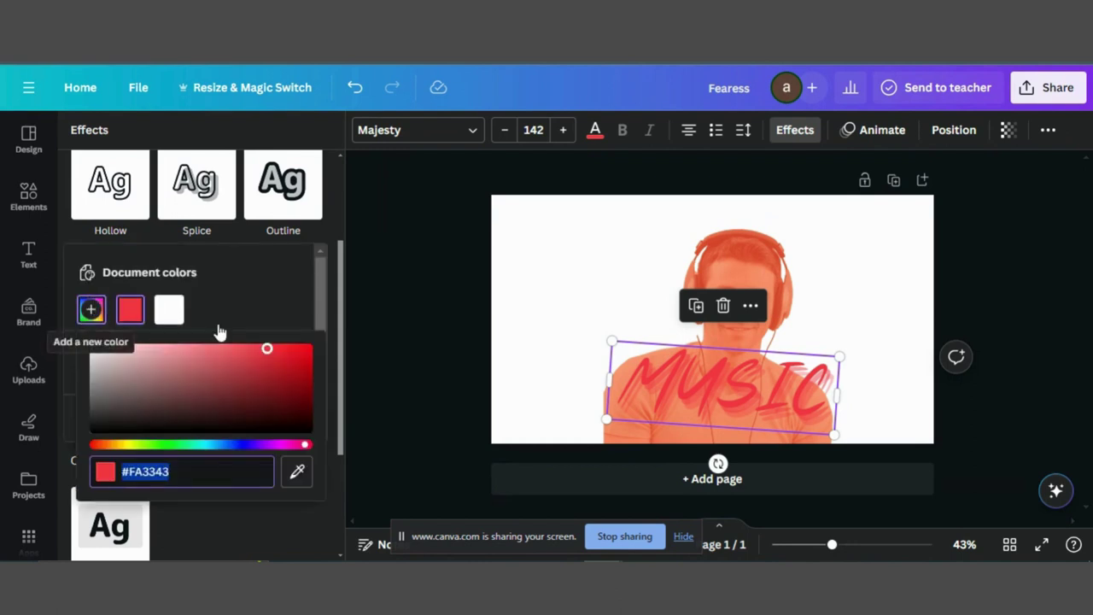
left_click_drag(288, 383, 237, 415)
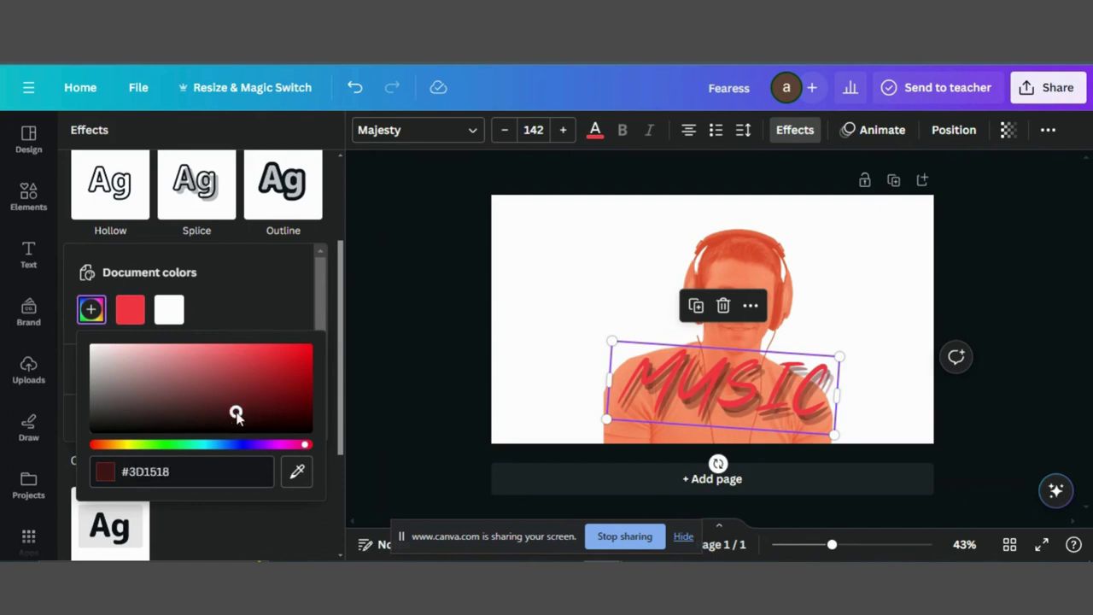
Step: Lower the brightness of the man's photo to -24 for the whole image
left_click(222, 155)
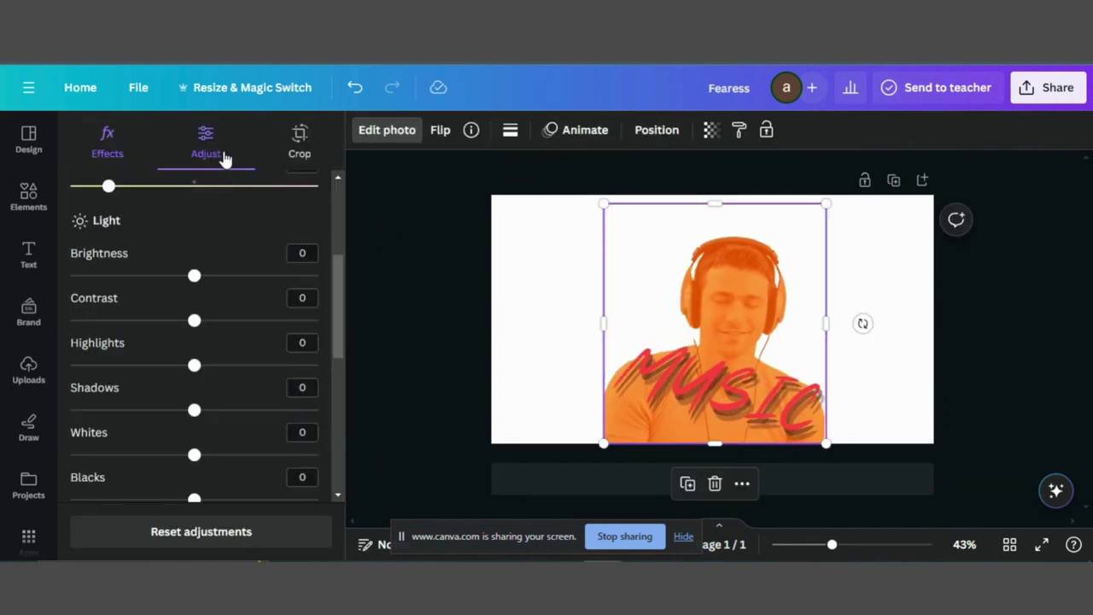
left_click(100, 152)
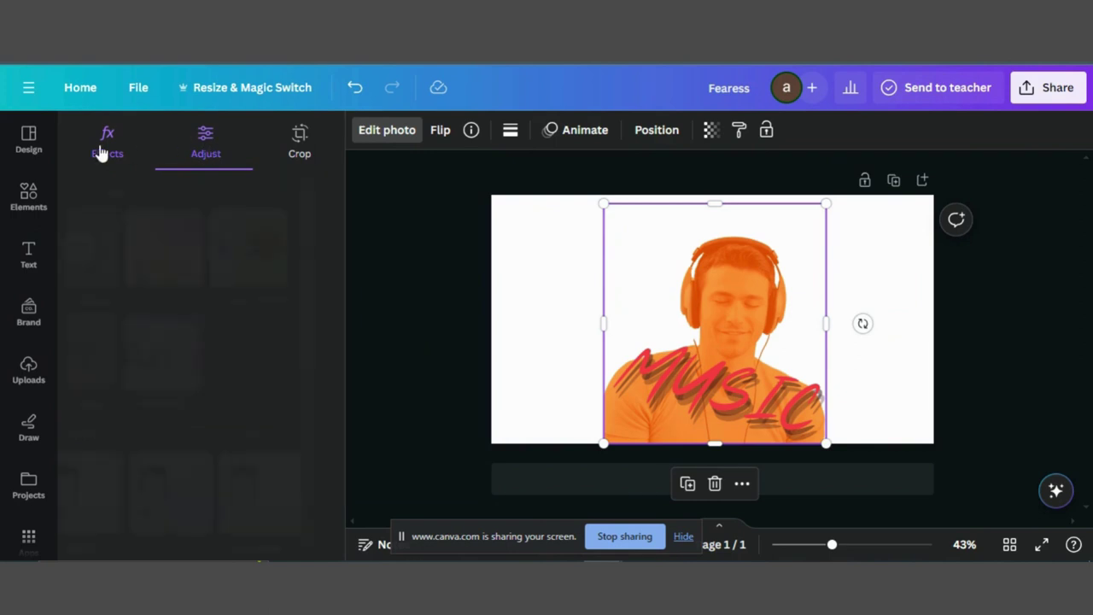
left_click(203, 140)
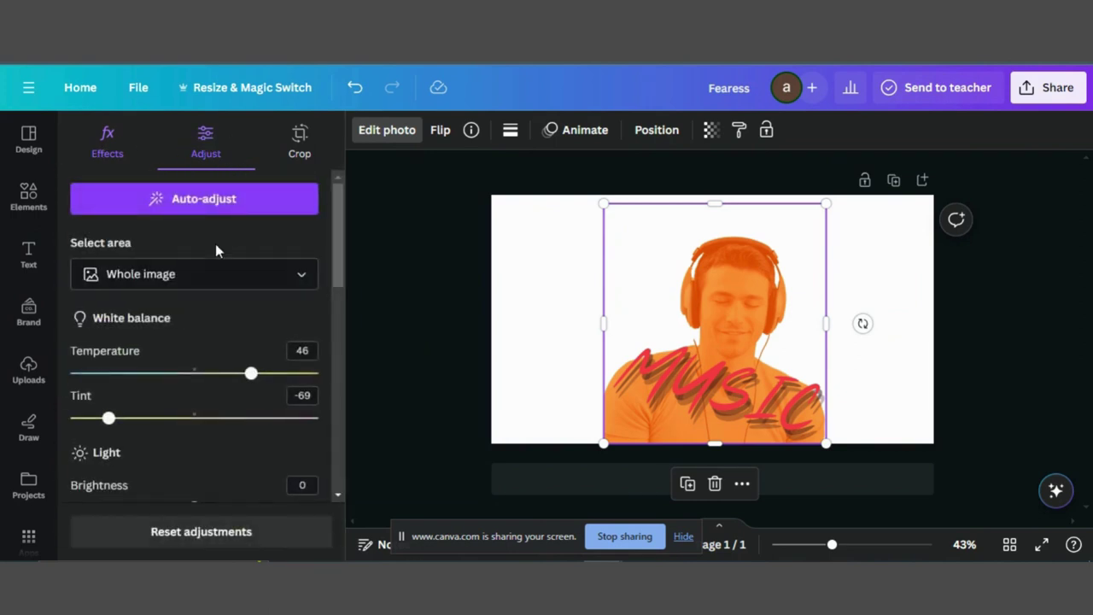
scroll(195, 343, "down", 3)
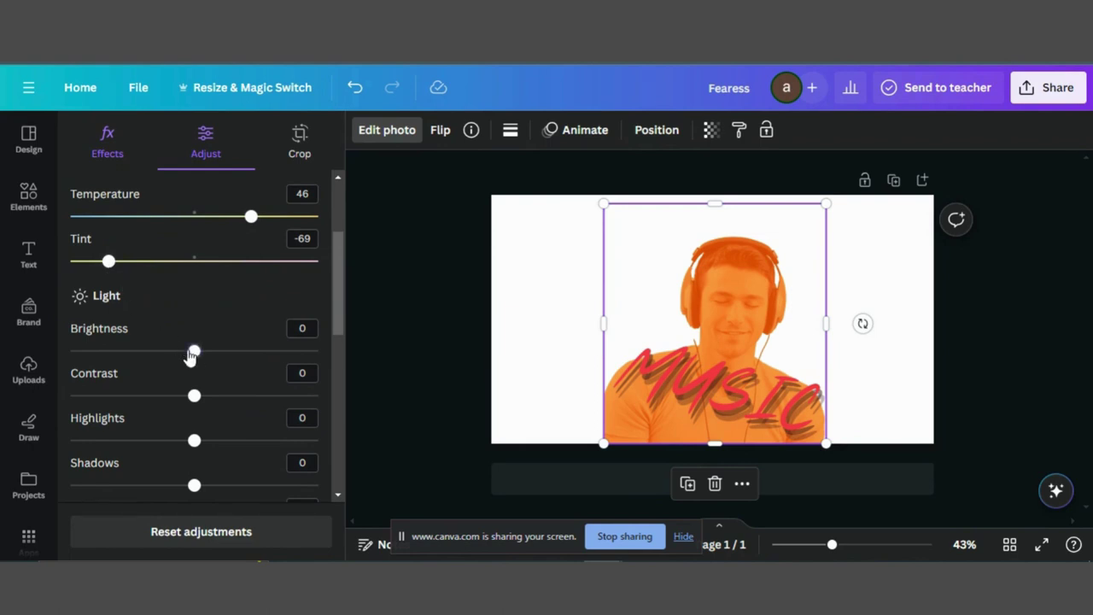
left_click_drag(194, 357, 167, 357)
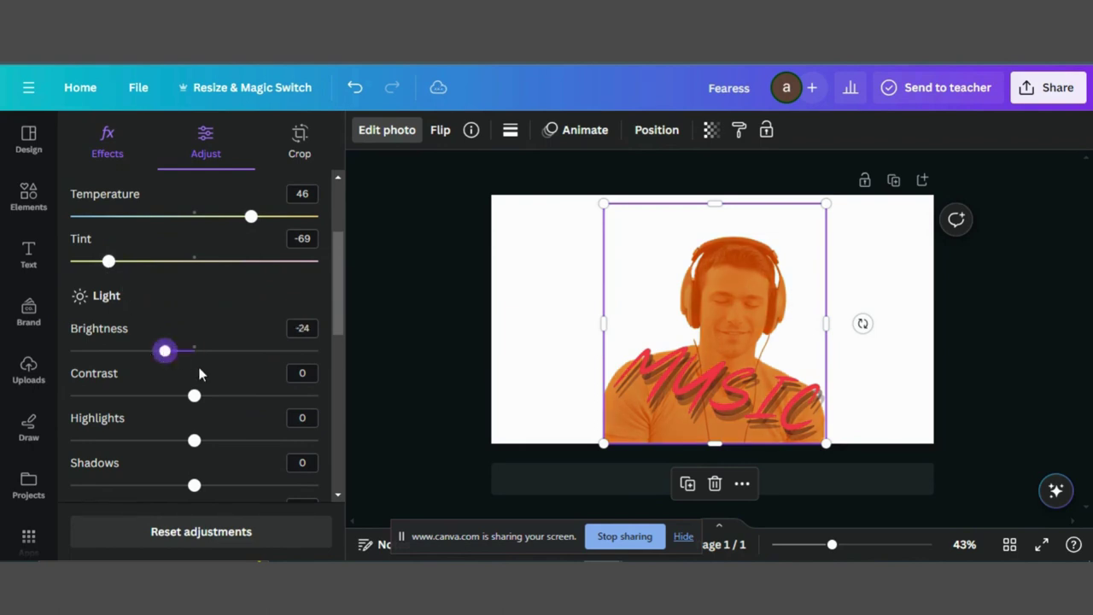
Step: Set the man's photo to contrast 48, highlights -100 and shadows 45, lower its whites and raise its blacks
left_click_drag(196, 402, 254, 397)
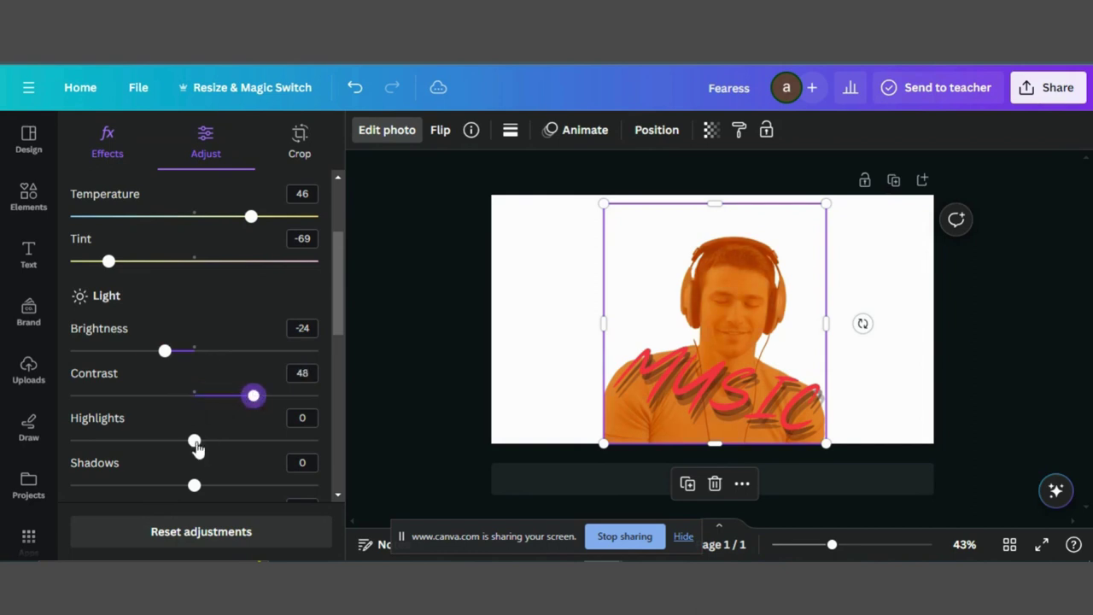
left_click_drag(196, 448, 53, 440)
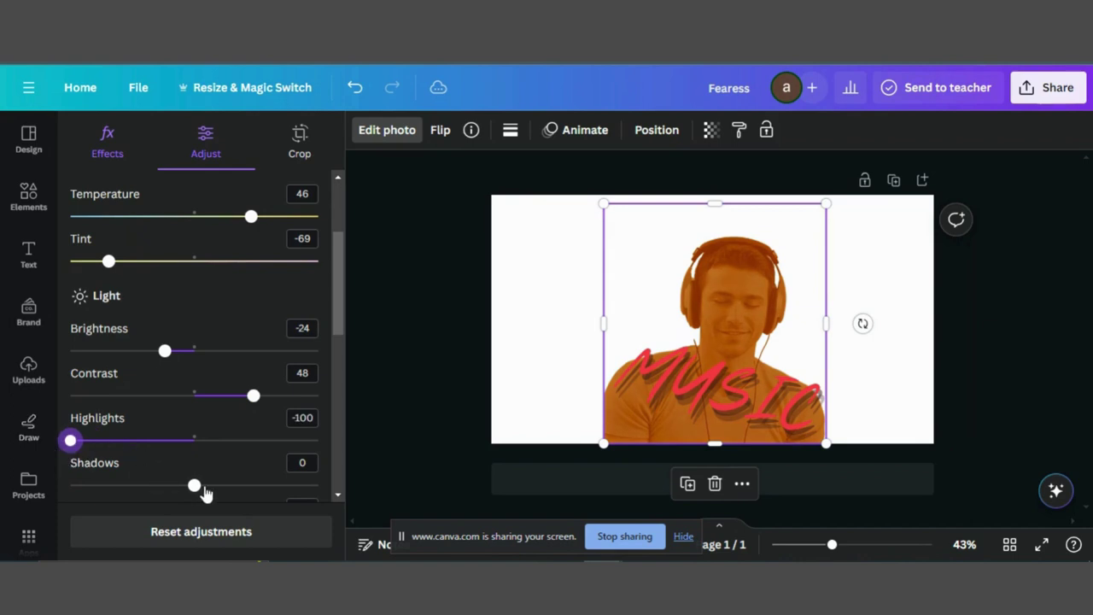
left_click_drag(196, 483, 255, 487)
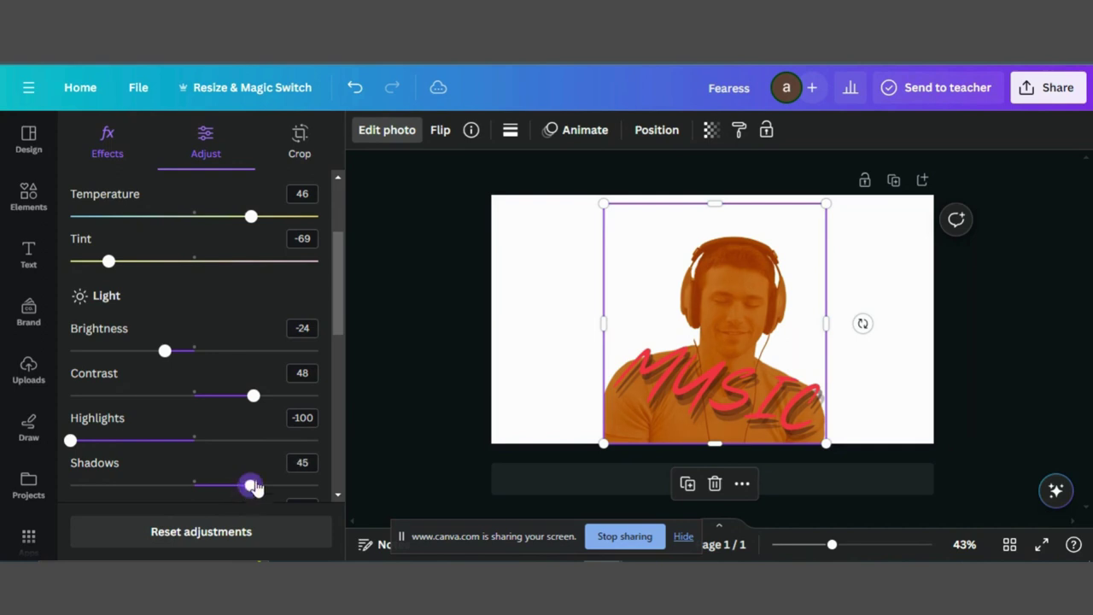
scroll(262, 429, "down", 3)
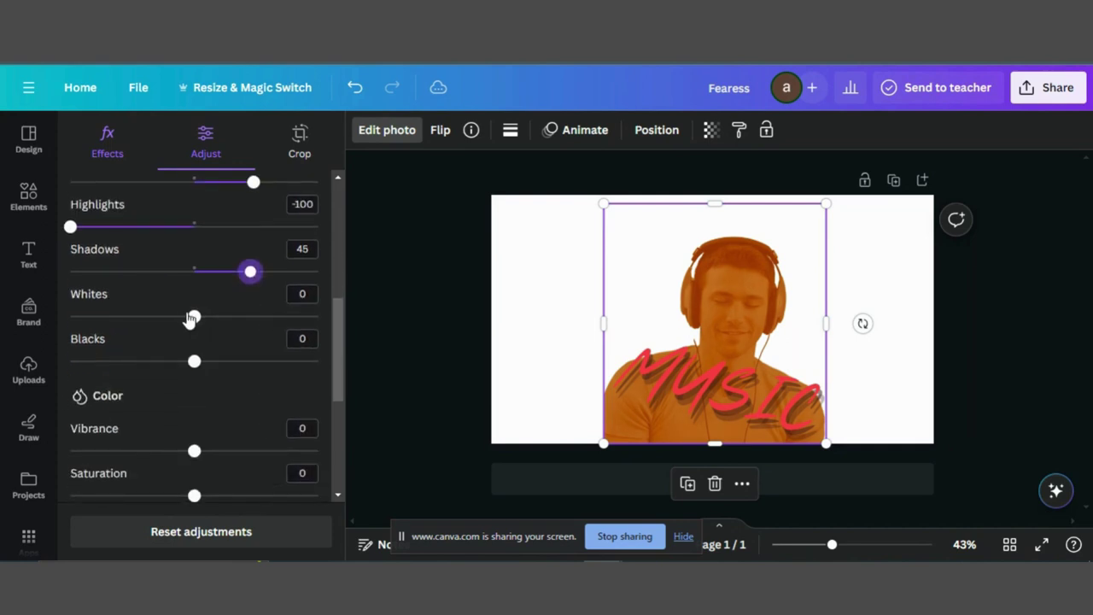
left_click_drag(192, 317, 129, 317)
left_click_drag(196, 362, 257, 363)
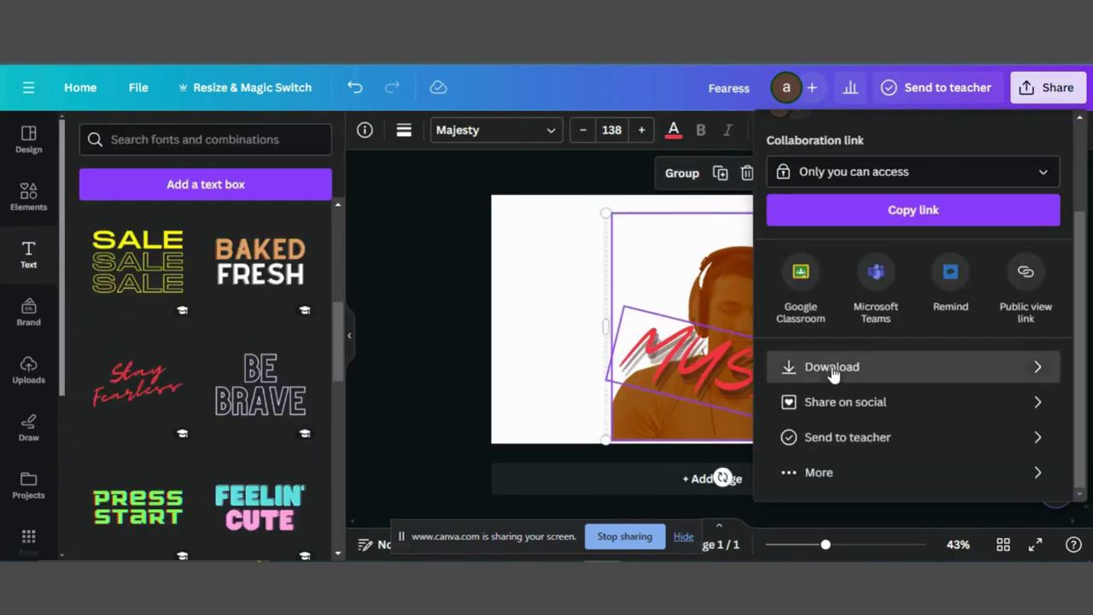
Step: Download the finished design as a PNG at 1,280 × 720 px
left_click(831, 367)
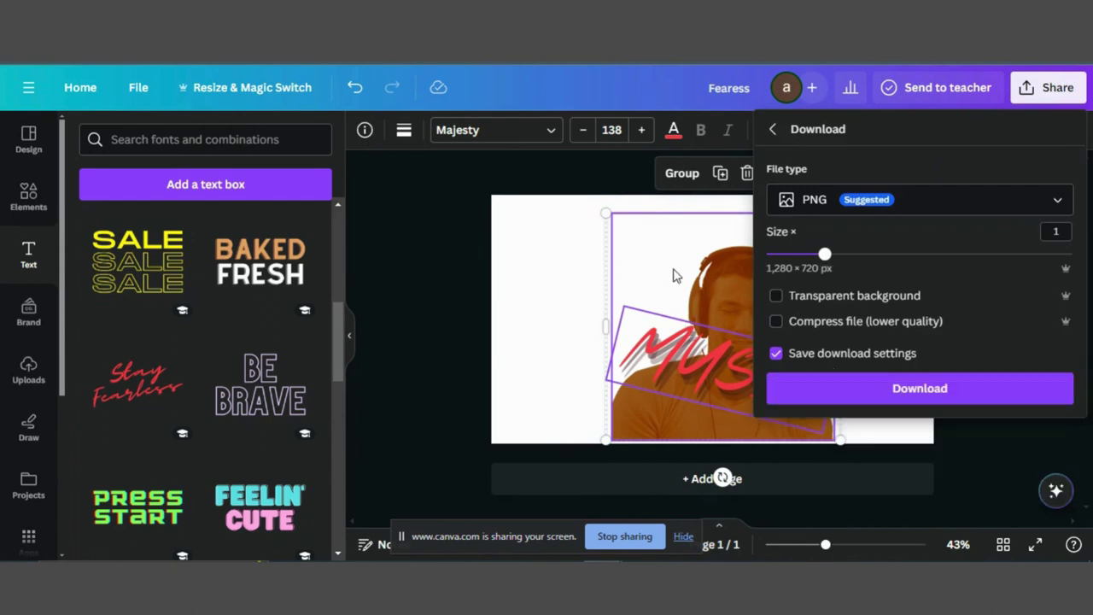
left_click(856, 389)
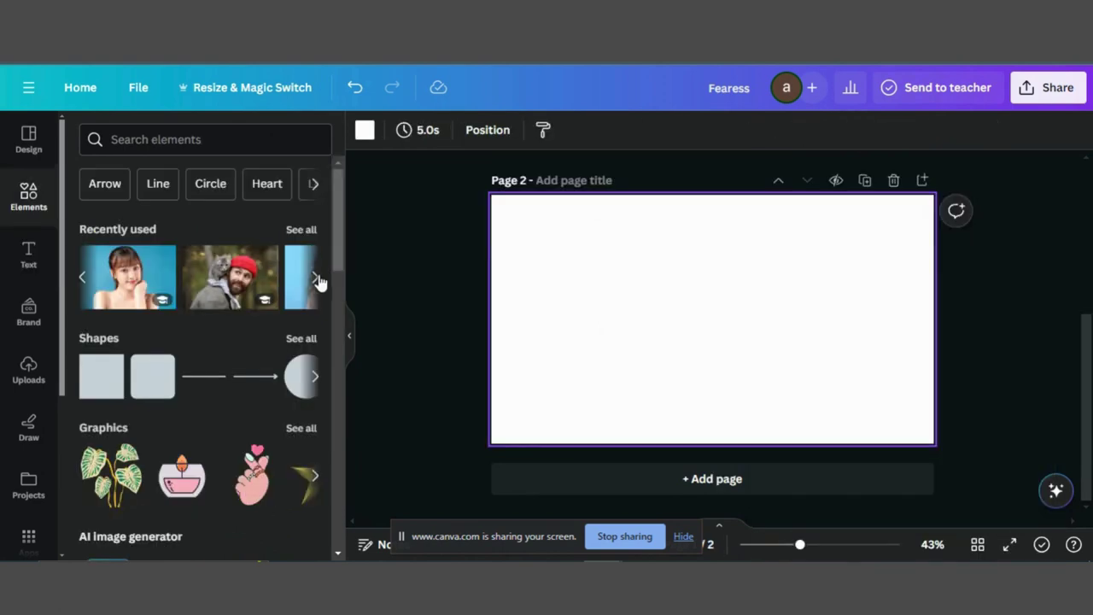
Step: Add the recently used photo of the woman in sunglasses on pink to page 2 and set it as the page background
left_click(316, 279)
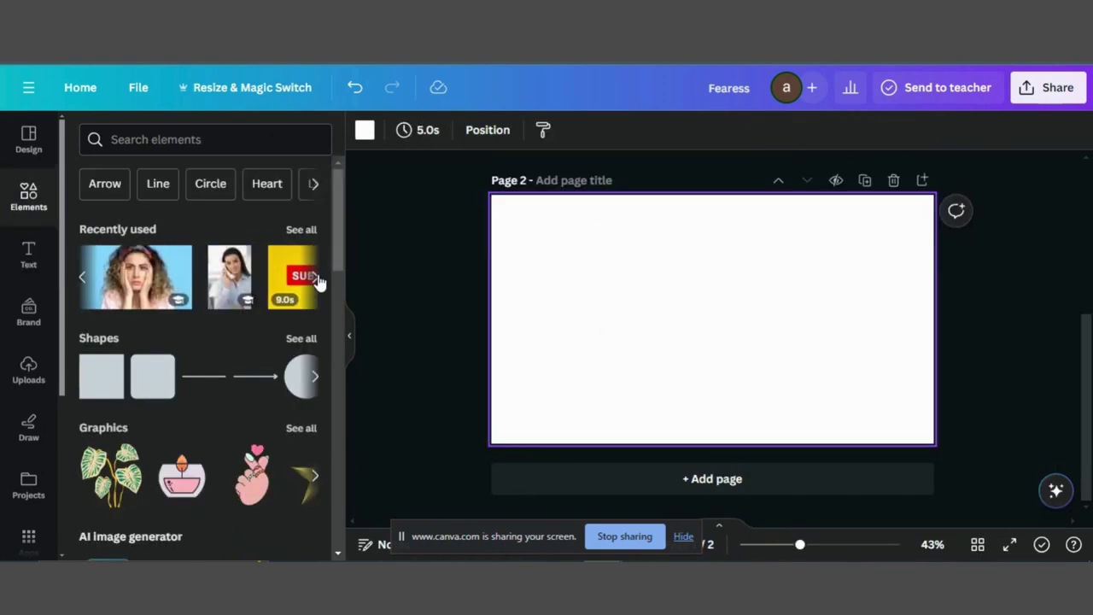
left_click(82, 277)
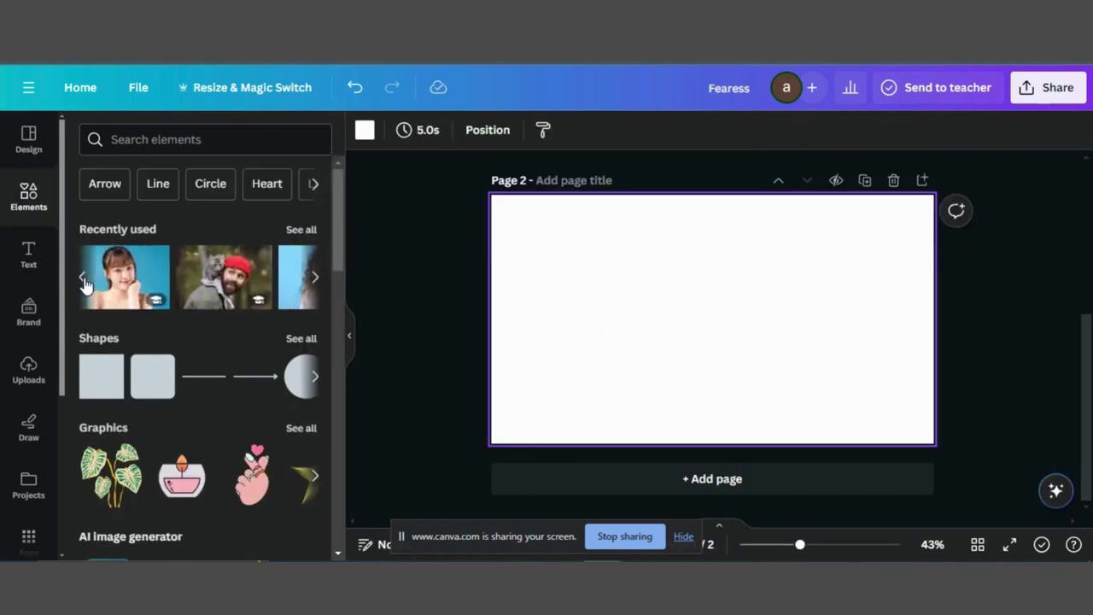
left_click(115, 282)
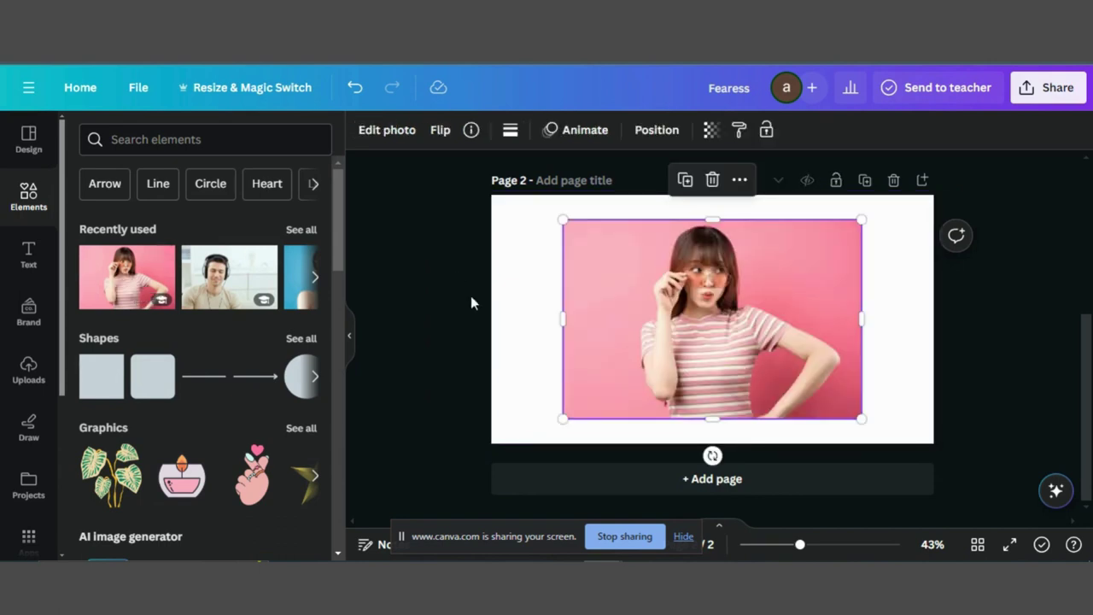
right_click(616, 282)
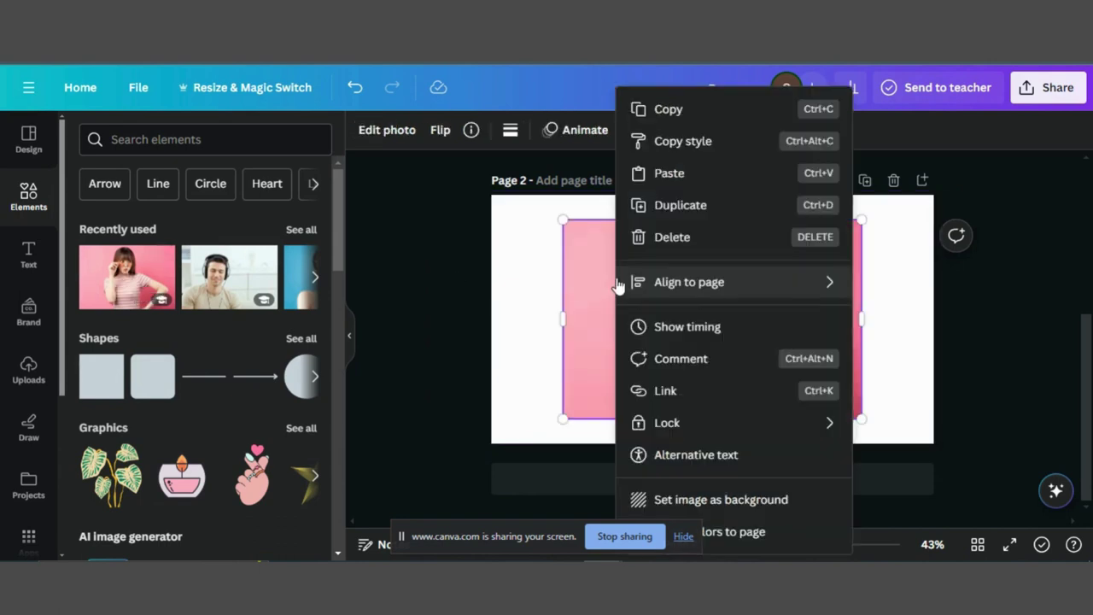
left_click(690, 498)
Step: Remove the pink background from the woman's photo on page 2 with BG Remover
left_click(601, 247)
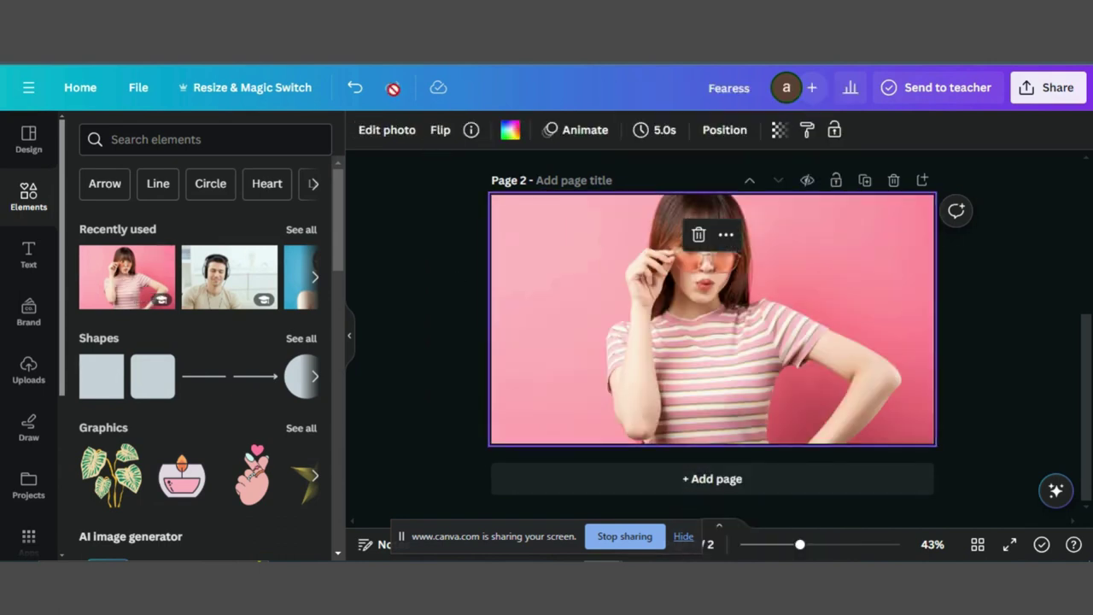
left_click(387, 132)
left_click(108, 277)
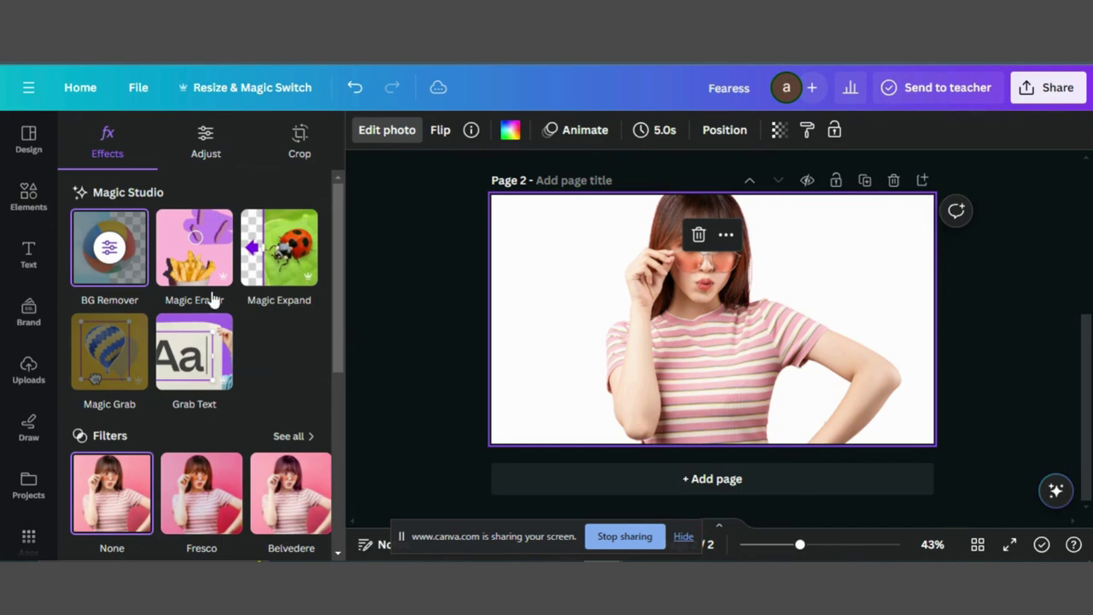
Step: Try Color Pop filters such as Heatwave and Minty on the woman's photo, and apply the X-Pro - filter
scroll(214, 324, "down", 3)
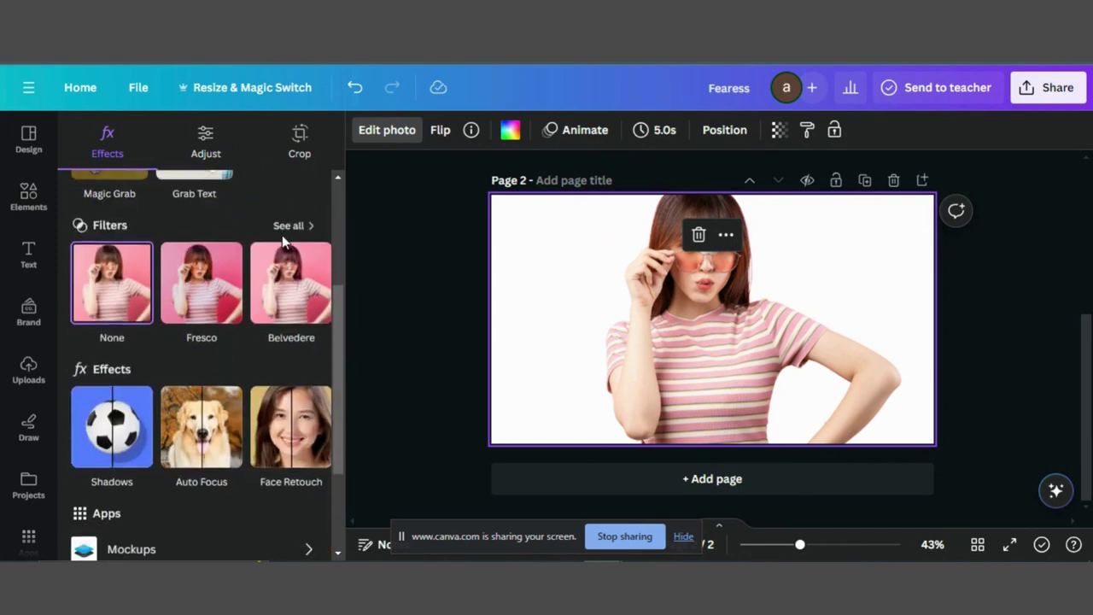
left_click(288, 226)
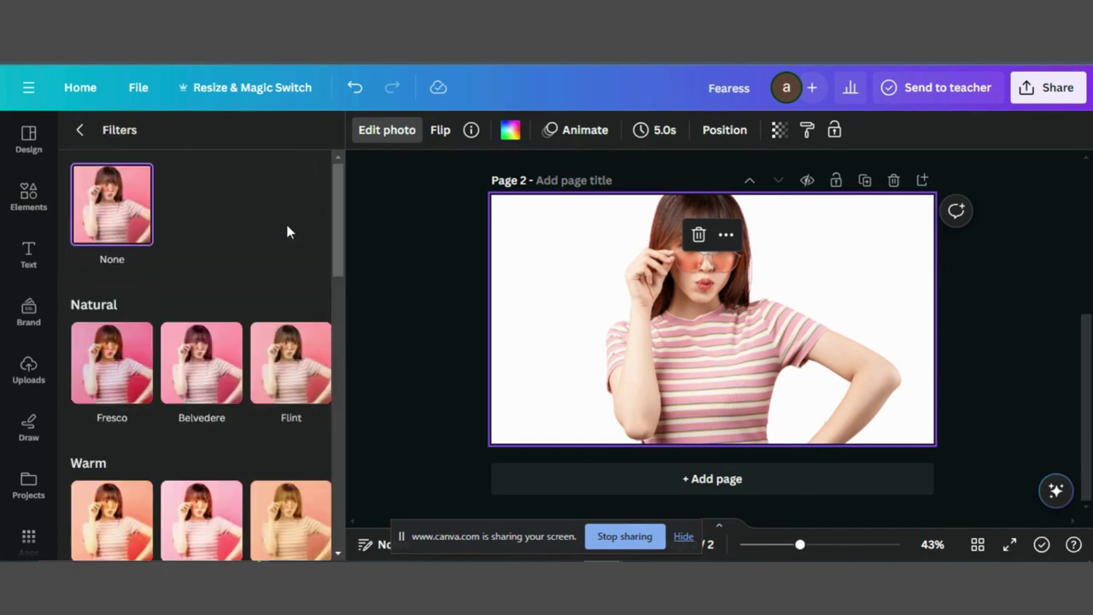
scroll(207, 410, "down", 10)
scroll(206, 401, "down", 5)
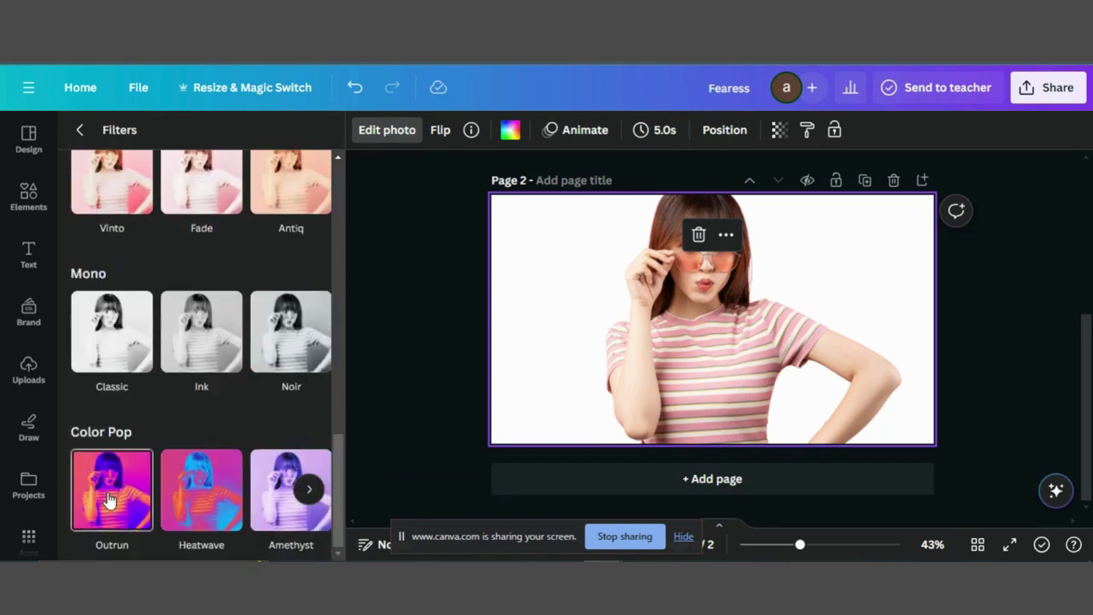
left_click(109, 500)
left_click(200, 423)
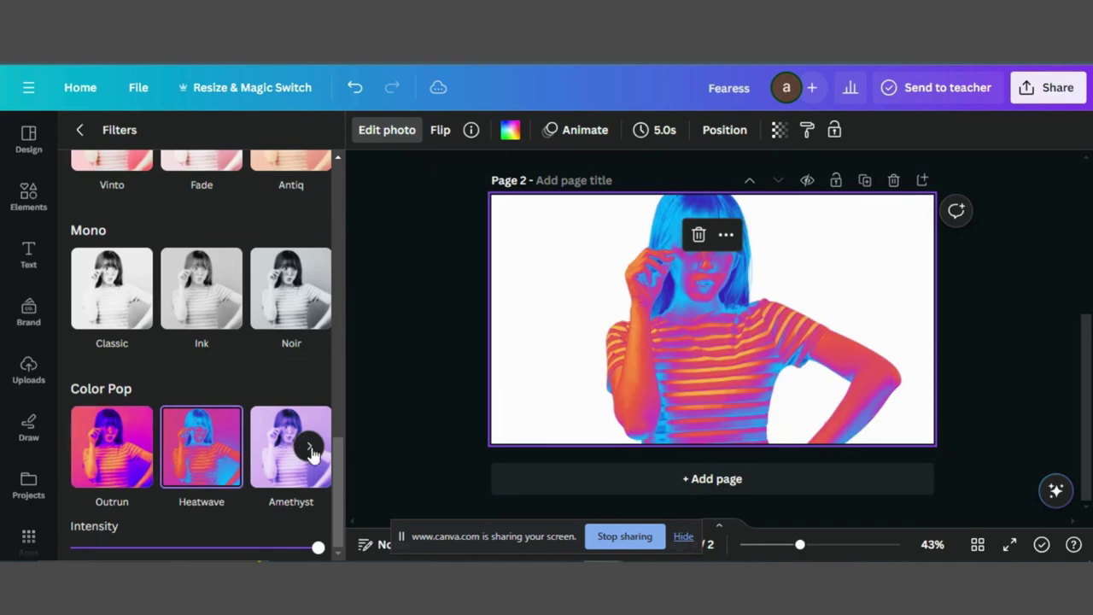
left_click(309, 446)
left_click(196, 453)
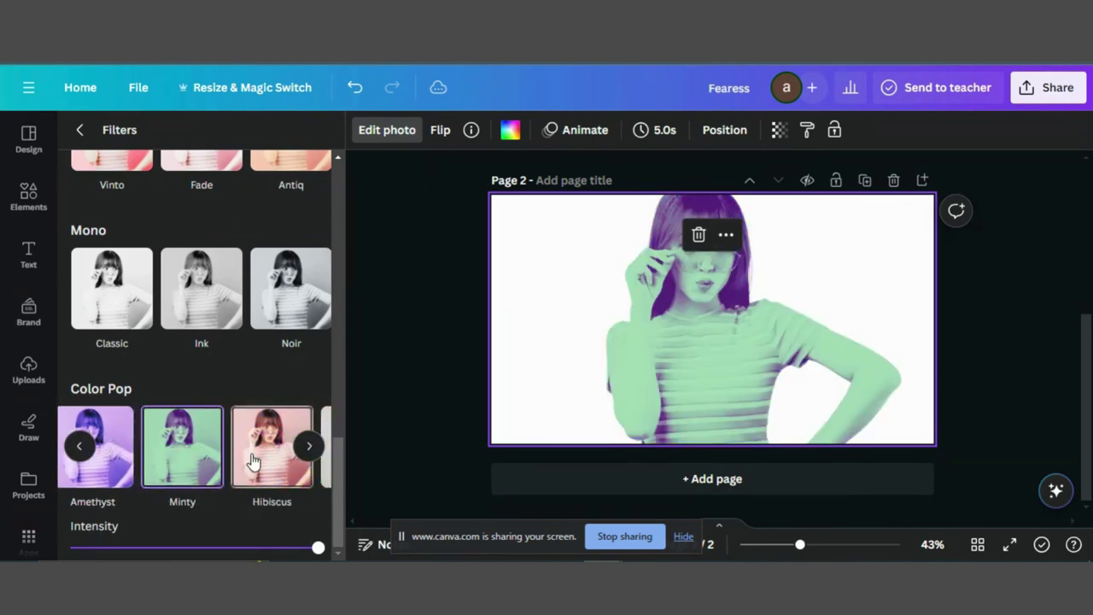
left_click(253, 458)
scroll(222, 453, "right", 3)
left_click(198, 462)
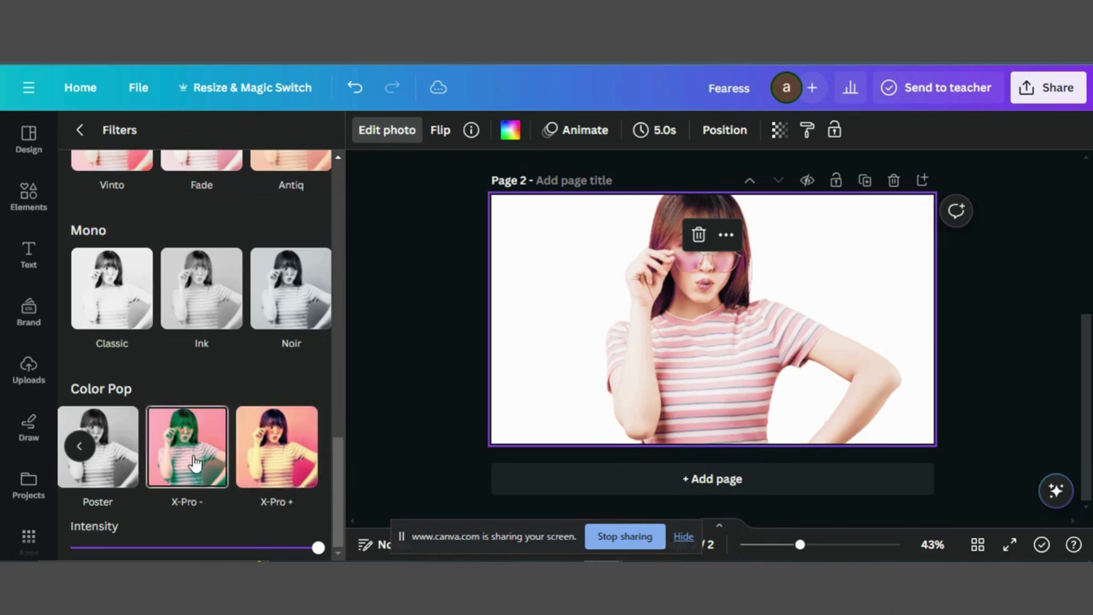
left_click(79, 129)
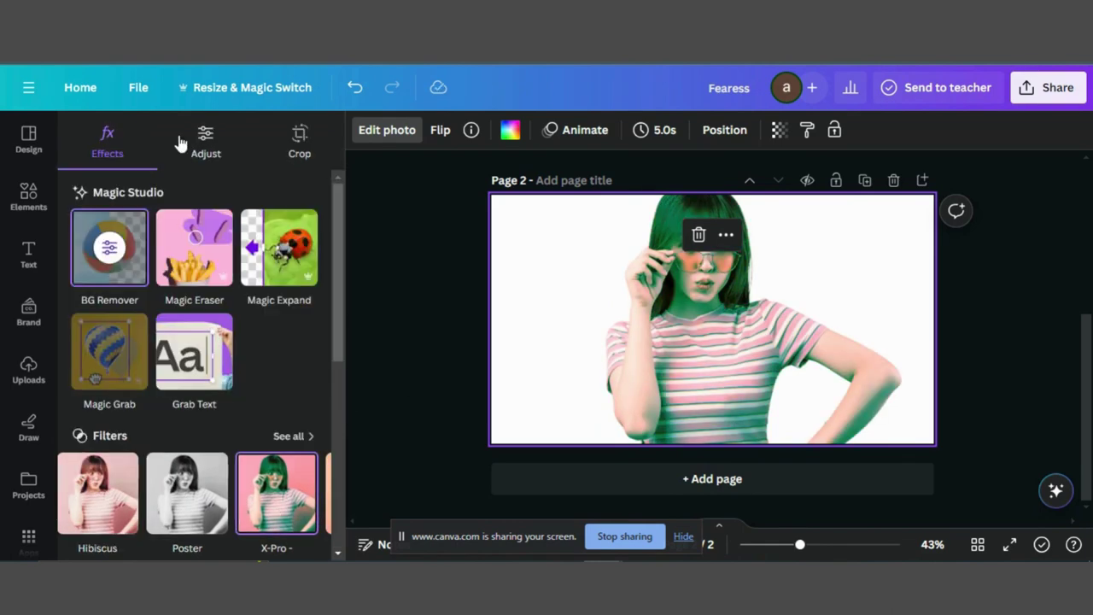
Step: Set the white balance of the woman's photo to temperature 89 and tint 45 for the whole image
left_click(213, 152)
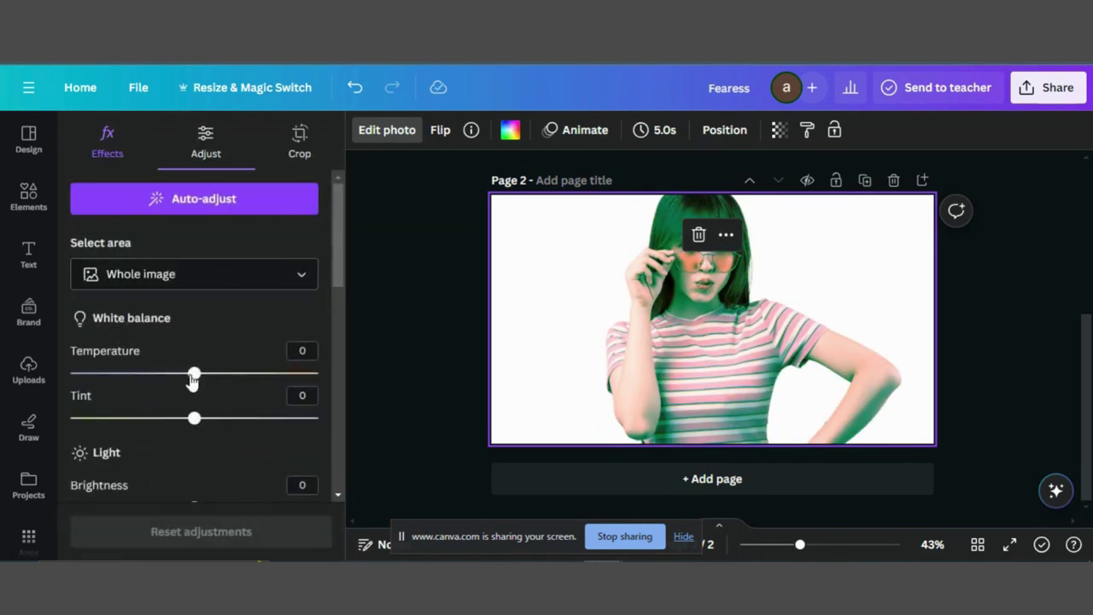
left_click_drag(195, 377, 306, 373)
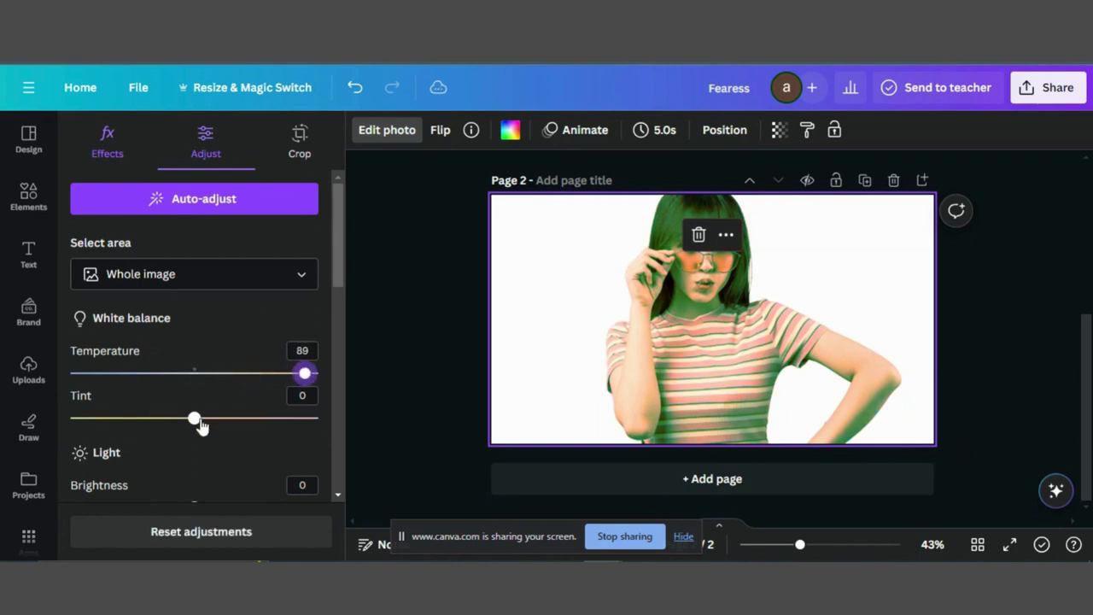
left_click_drag(200, 422, 252, 426)
Step: Raise the contrast of the woman's photo to 27 and its brightness to 45
scroll(217, 444, "down", 2)
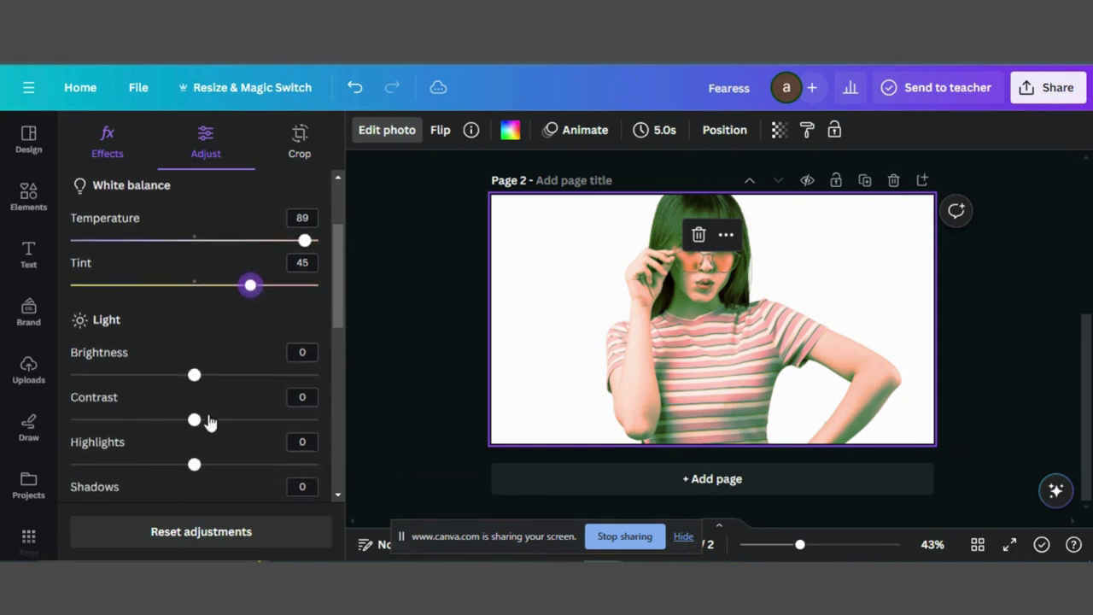
left_click_drag(196, 421, 228, 420)
left_click_drag(227, 382, 251, 379)
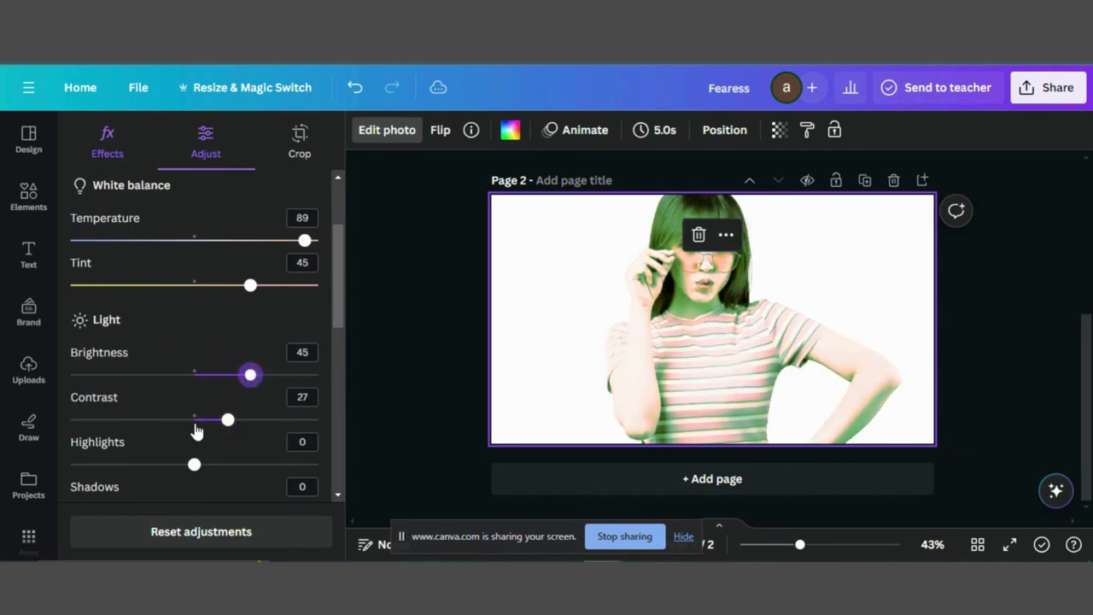
Step: Lower the highlights of the woman's photo to -32
left_click_drag(196, 467, 120, 469)
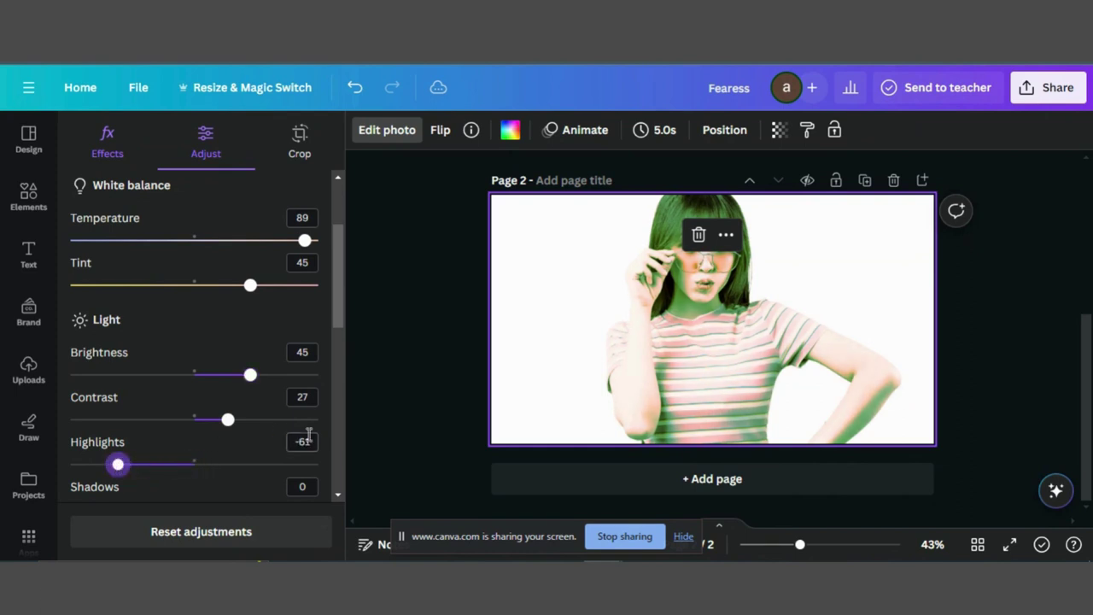
scroll(308, 434, "down", 6)
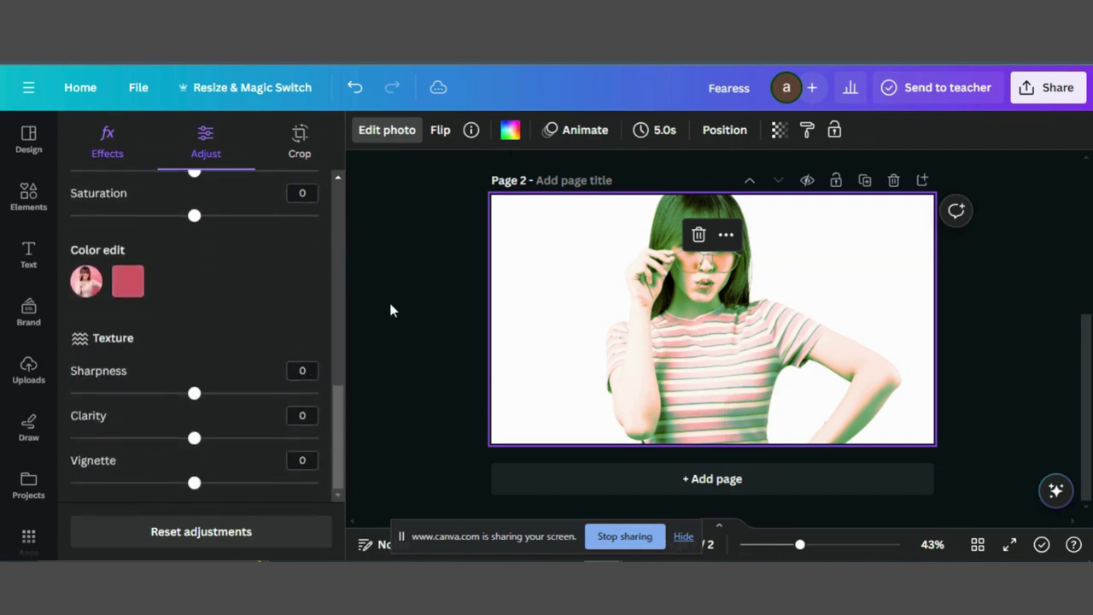
scroll(234, 317, "up", 3)
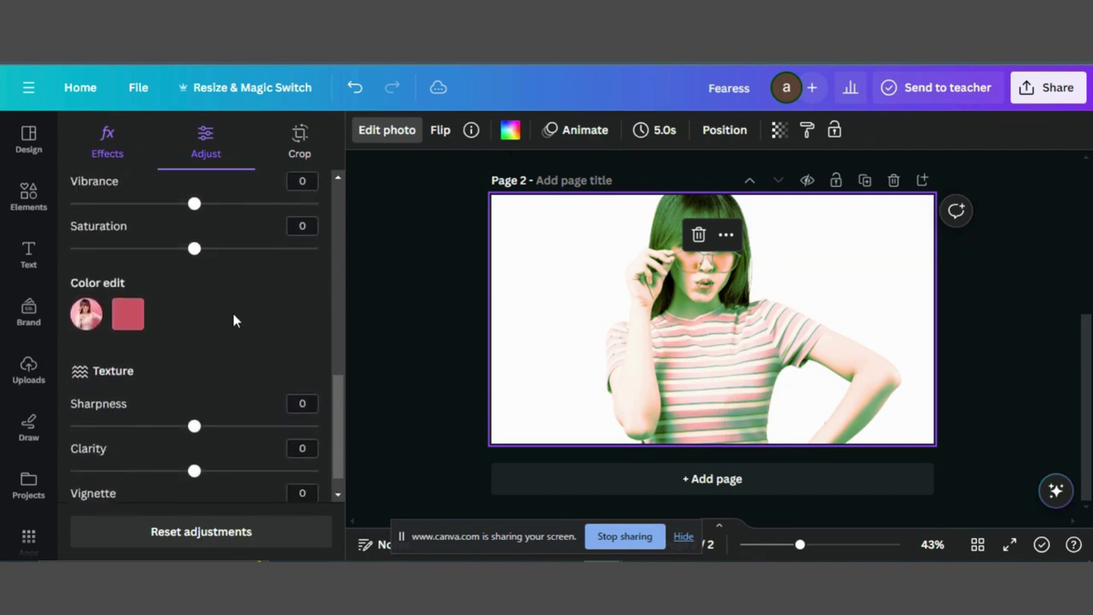
scroll(233, 314, "up", 3)
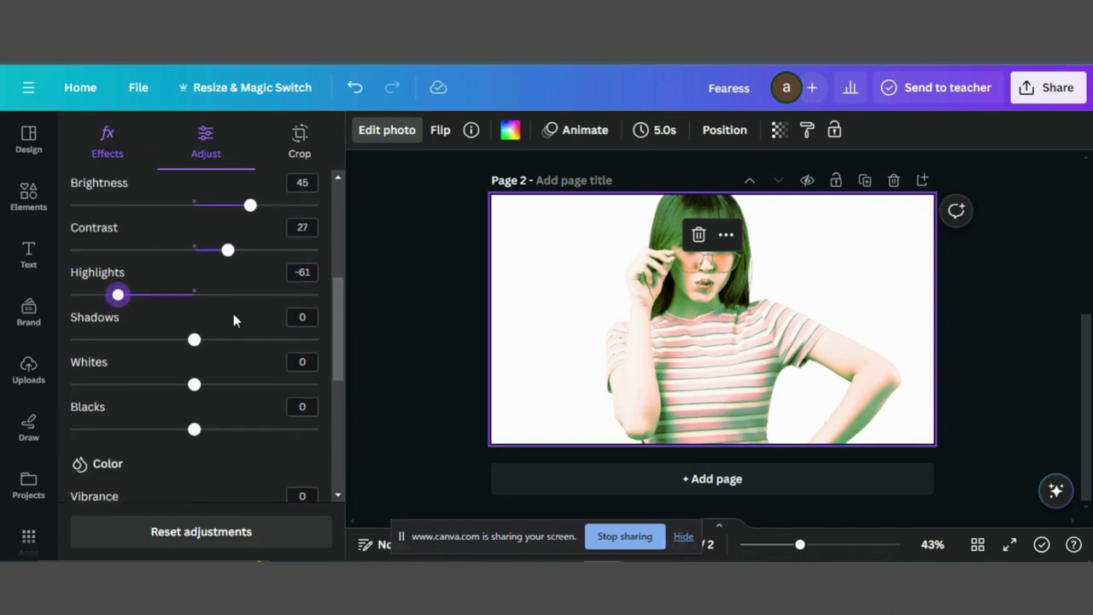
left_click_drag(142, 376, 154, 374)
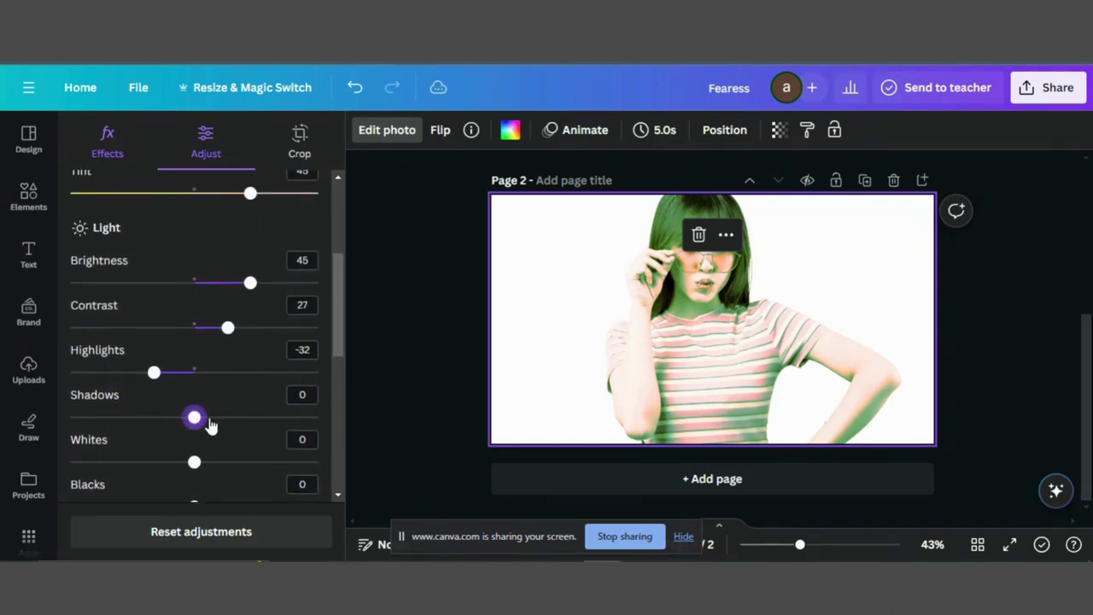
Step: Raise the shadows of the woman's photo to 48 and lower its blacks
left_click_drag(216, 425, 272, 430)
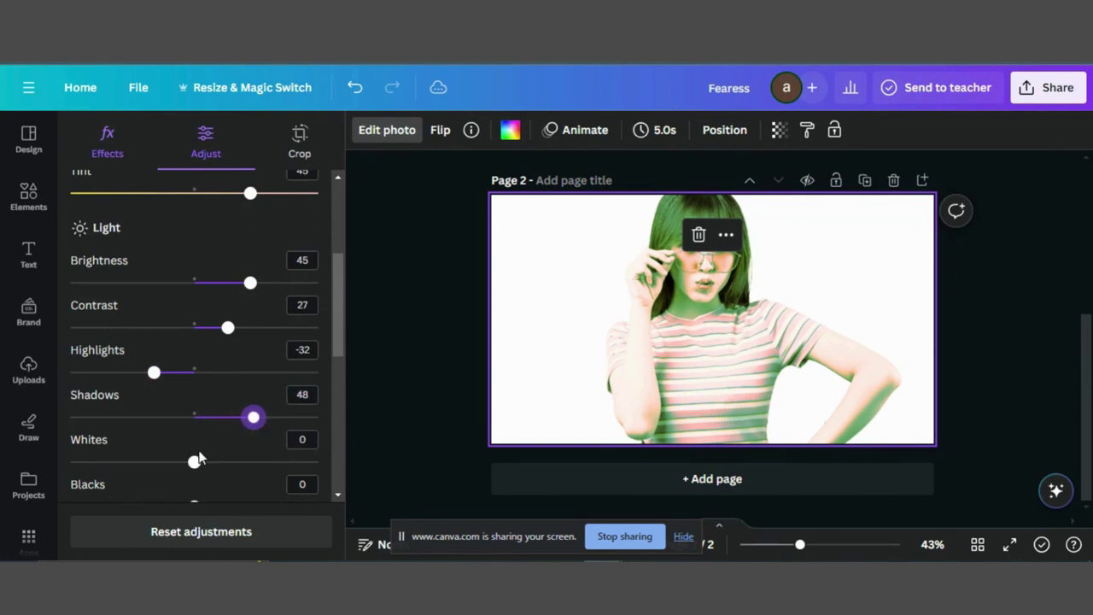
scroll(188, 427, "down", 4)
left_click_drag(191, 451, 242, 441)
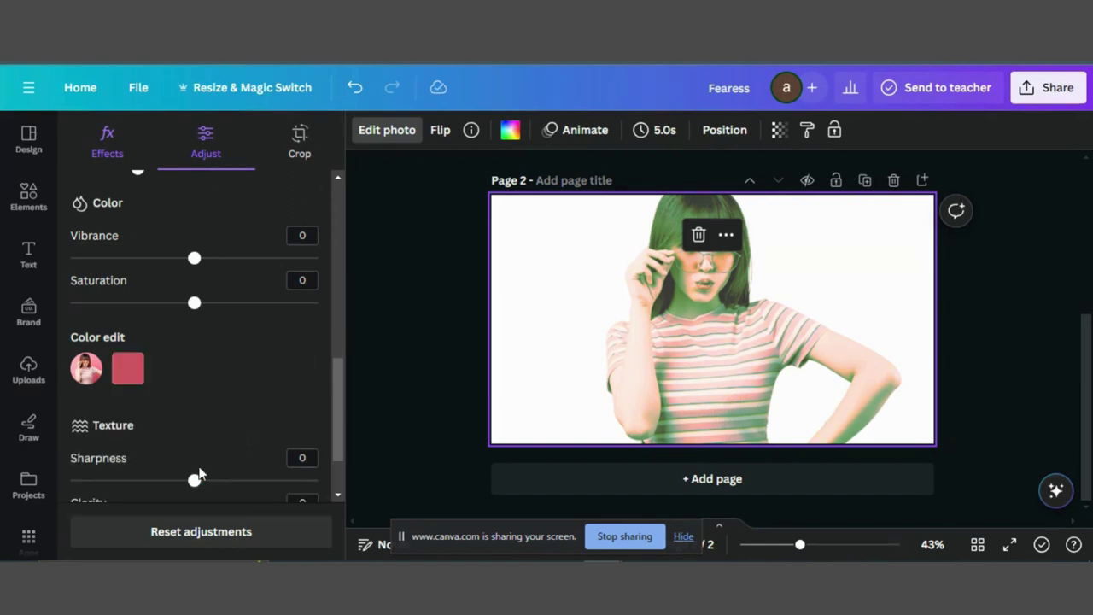
Step: Edit the photo's pinkish-red color with saturation 86 and brightness 20
scroll(229, 445, "down", 2)
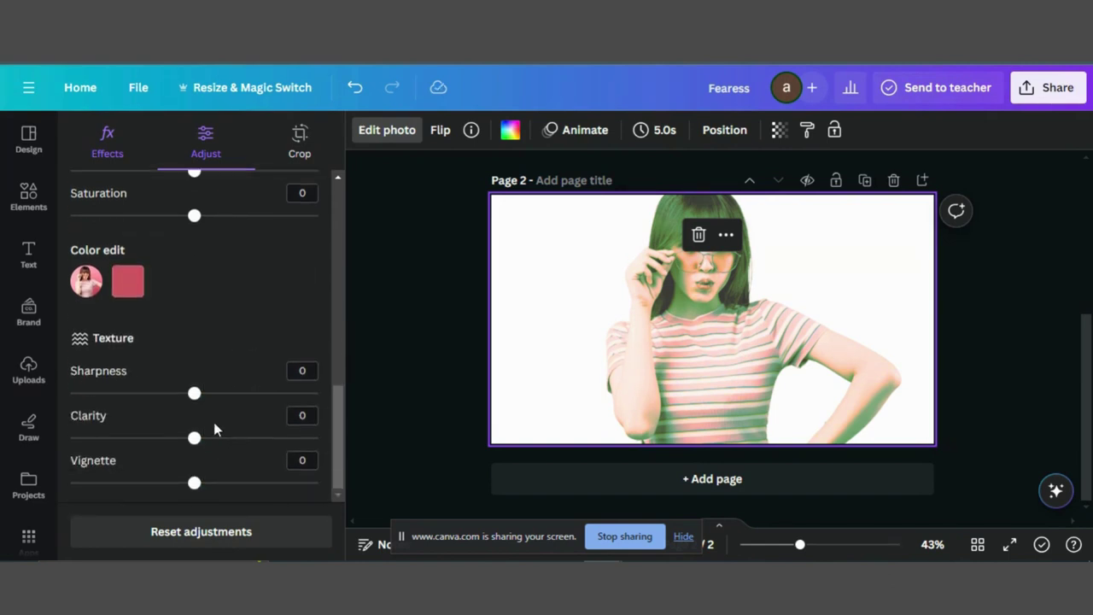
left_click(128, 281)
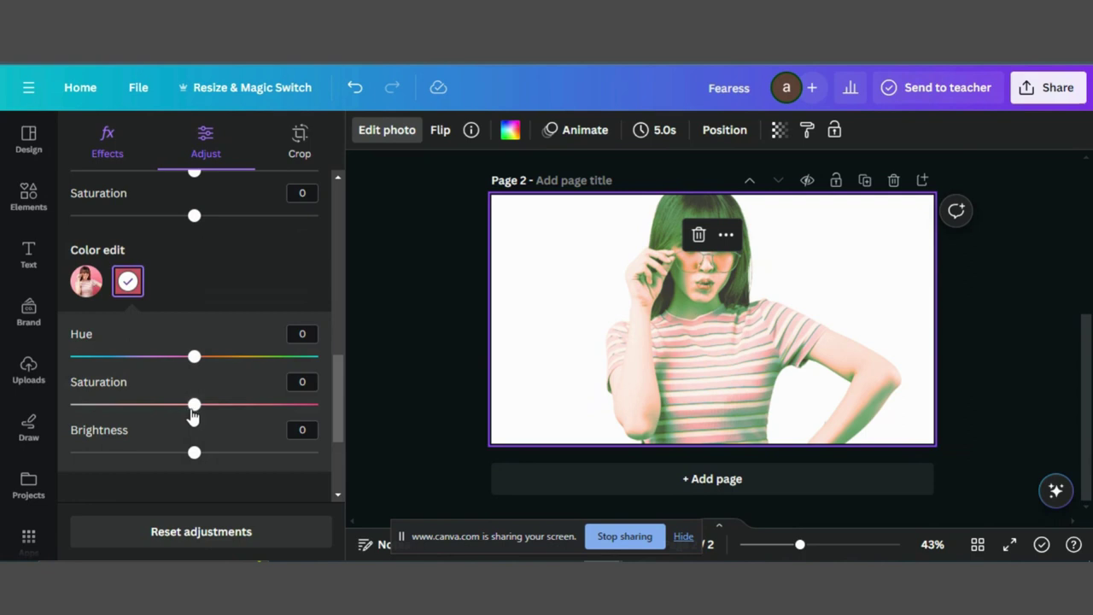
left_click_drag(194, 412, 302, 406)
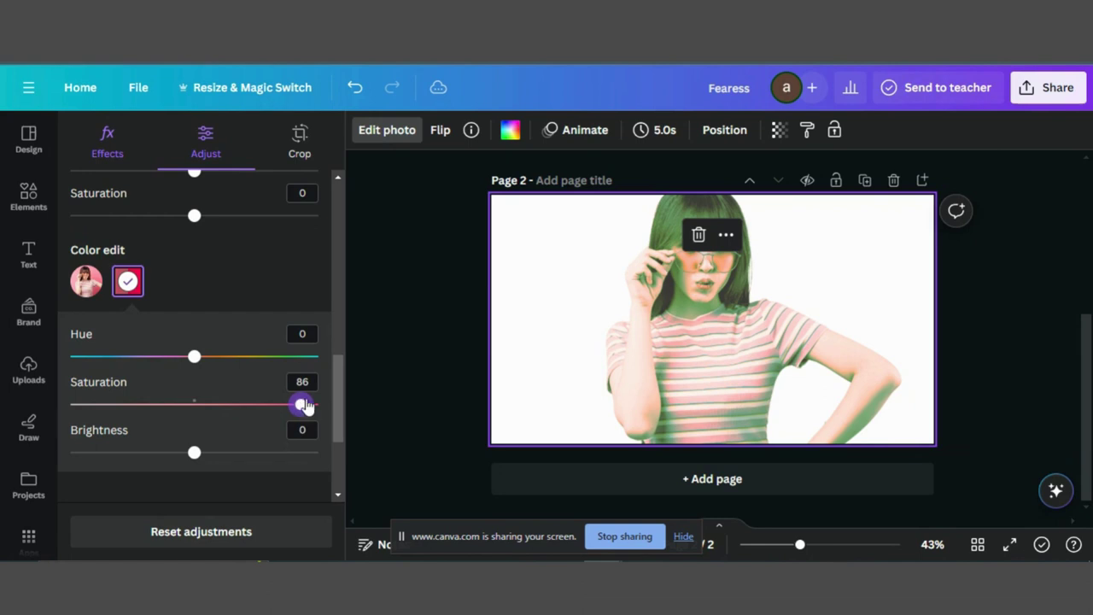
left_click(221, 453)
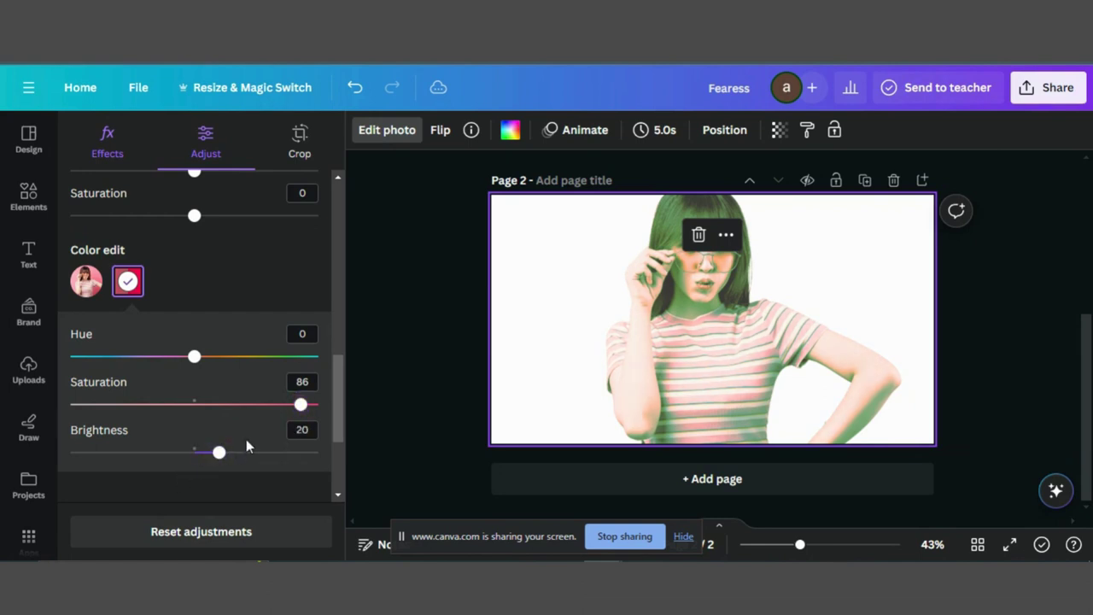
Step: Add the outlined "BE BRAVE" text combination over the woman's photo on page 1
left_click(708, 316)
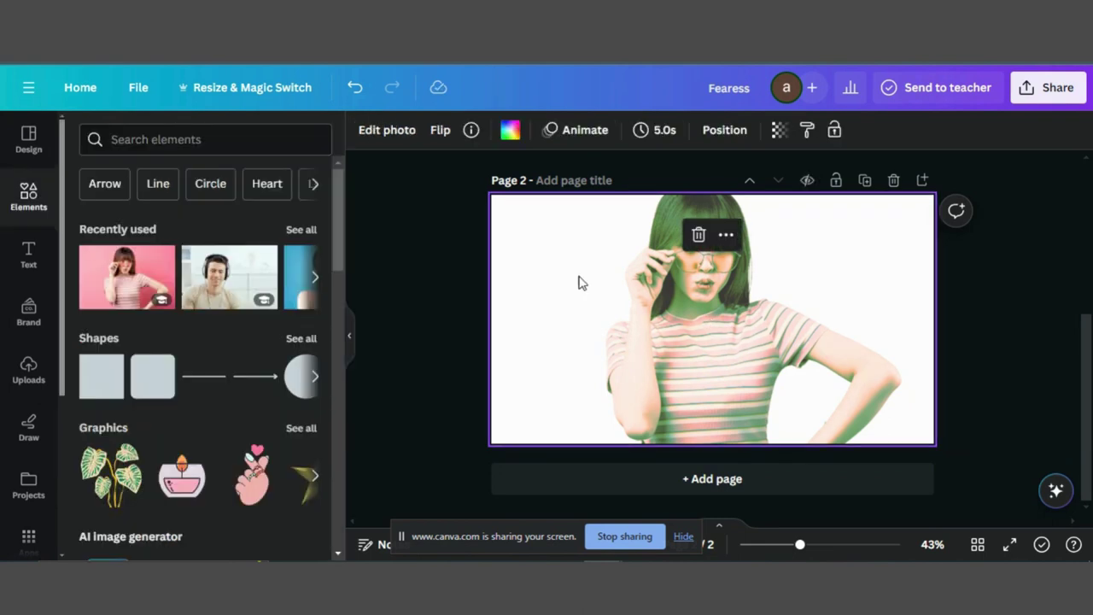
scroll(579, 283, "up", 3)
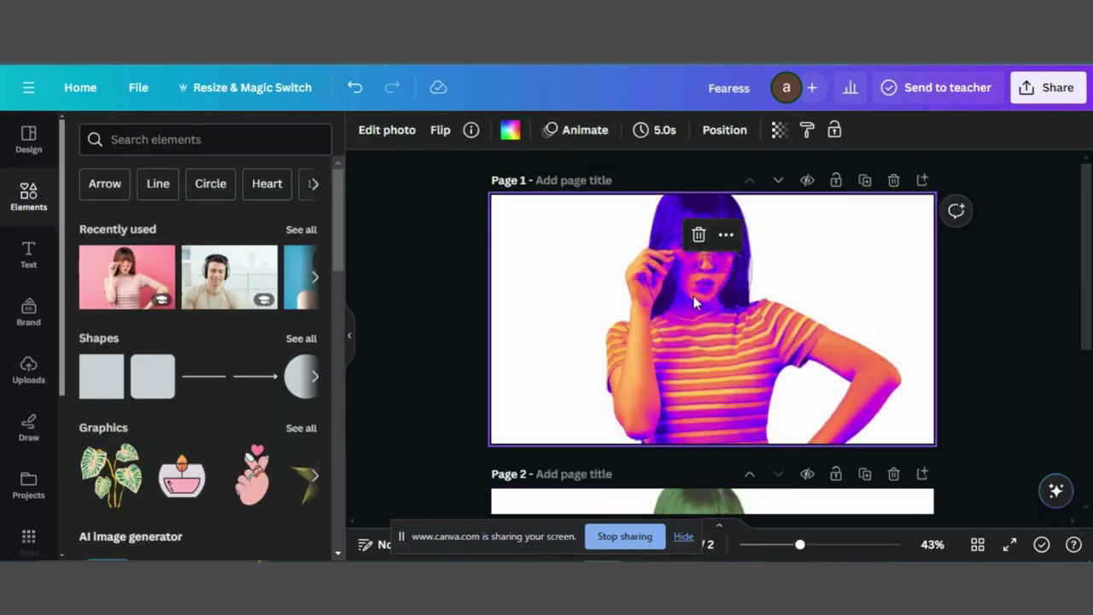
left_click(28, 253)
scroll(241, 356, "down", 2)
scroll(242, 356, "down", 1)
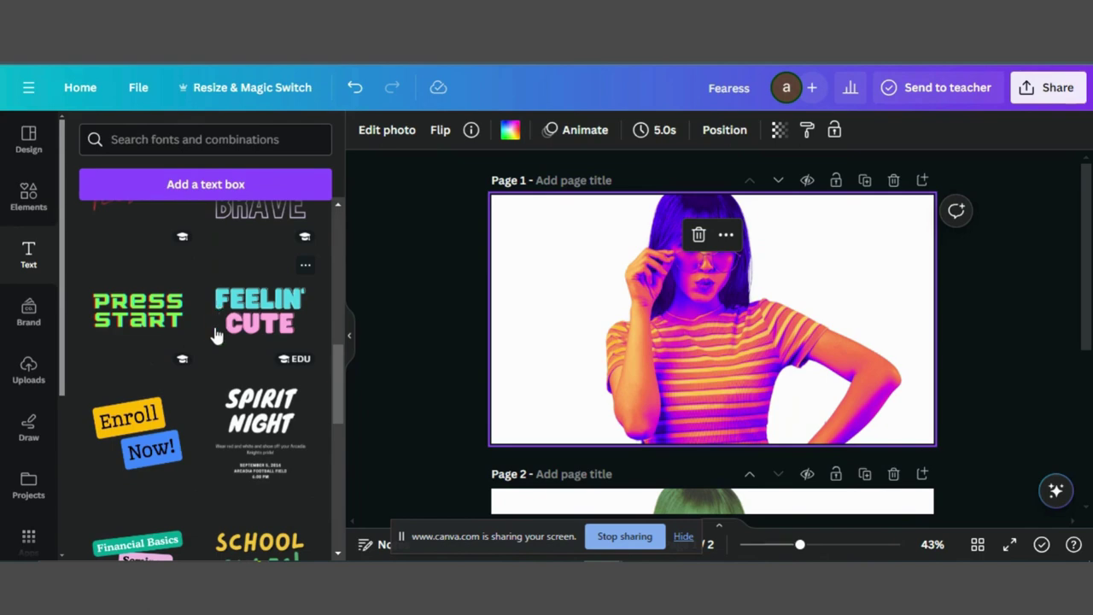
scroll(216, 335, "up", 1)
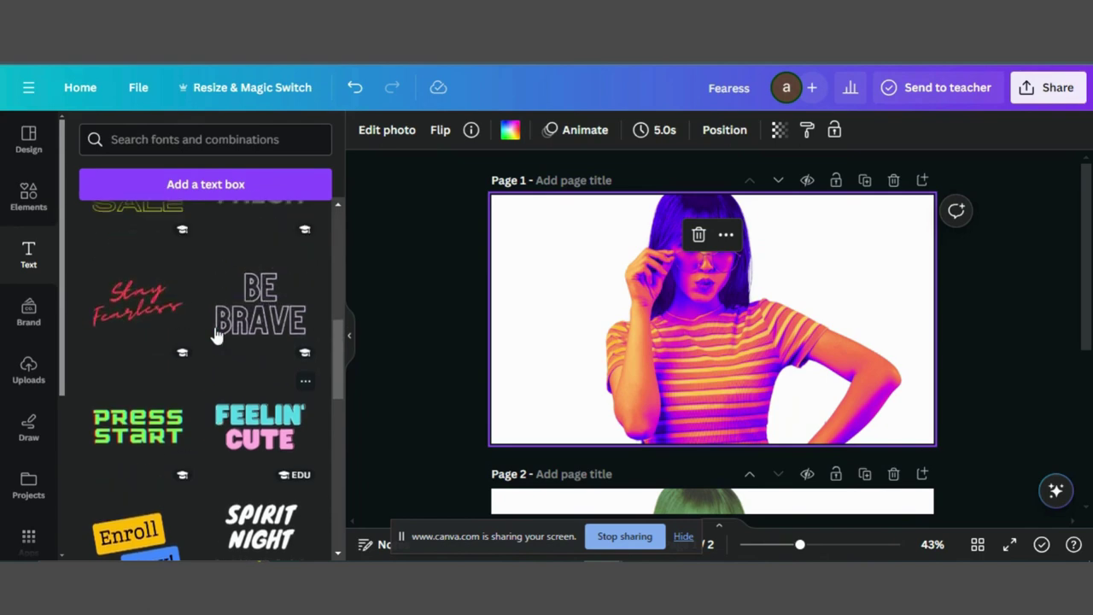
left_click(261, 313)
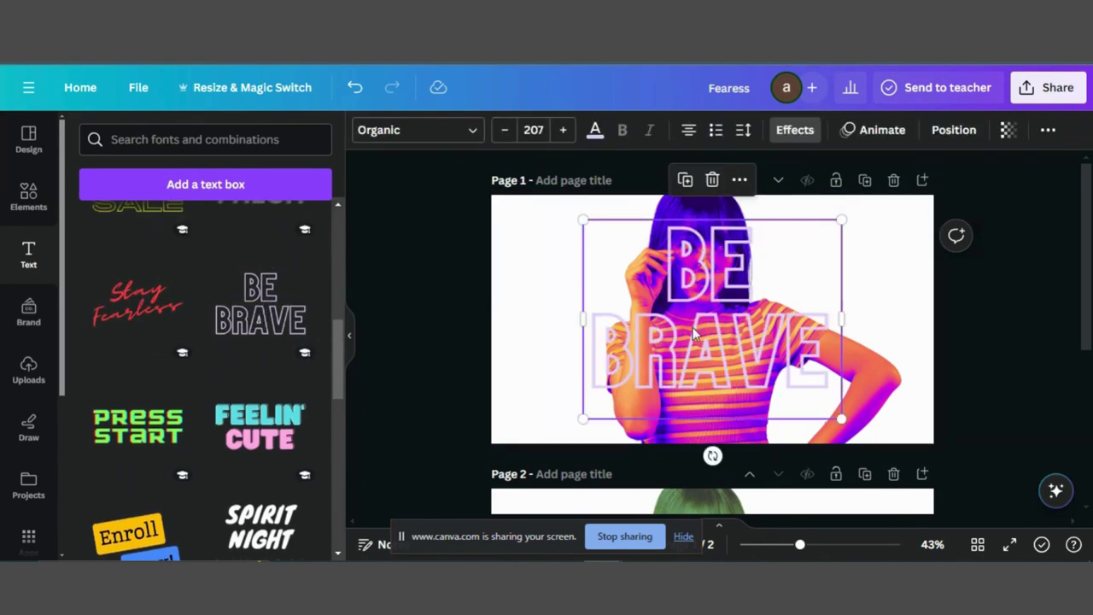
Step: Replace the "BE BRAVE" text with "STYLE", tilted upward to the right and placed across the woman's striped shirt
double_click(731, 345)
type("STYLE")
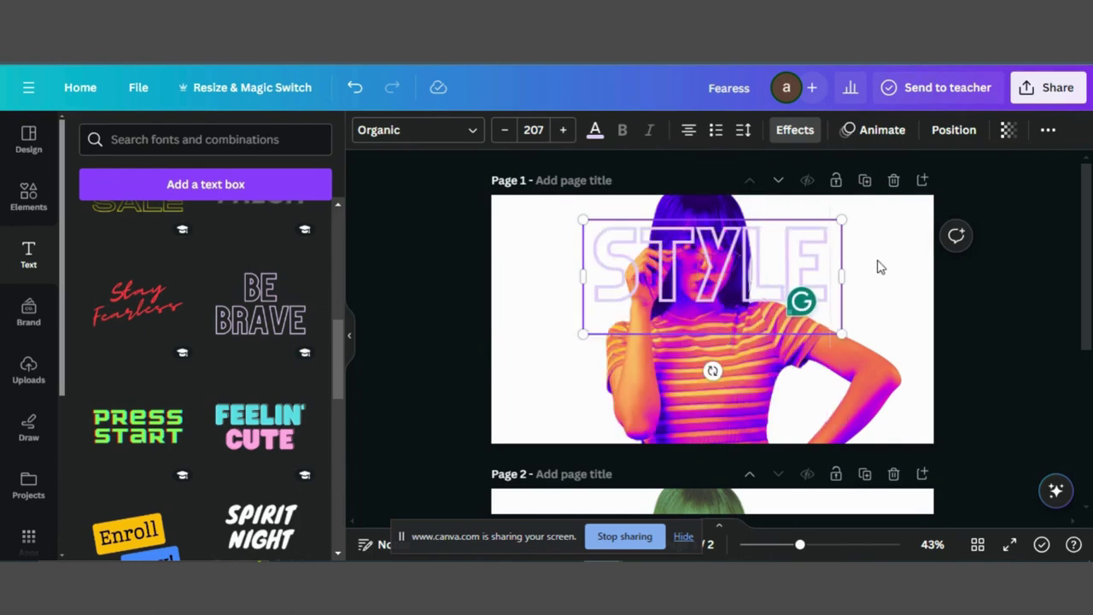
left_click_drag(710, 370, 740, 375)
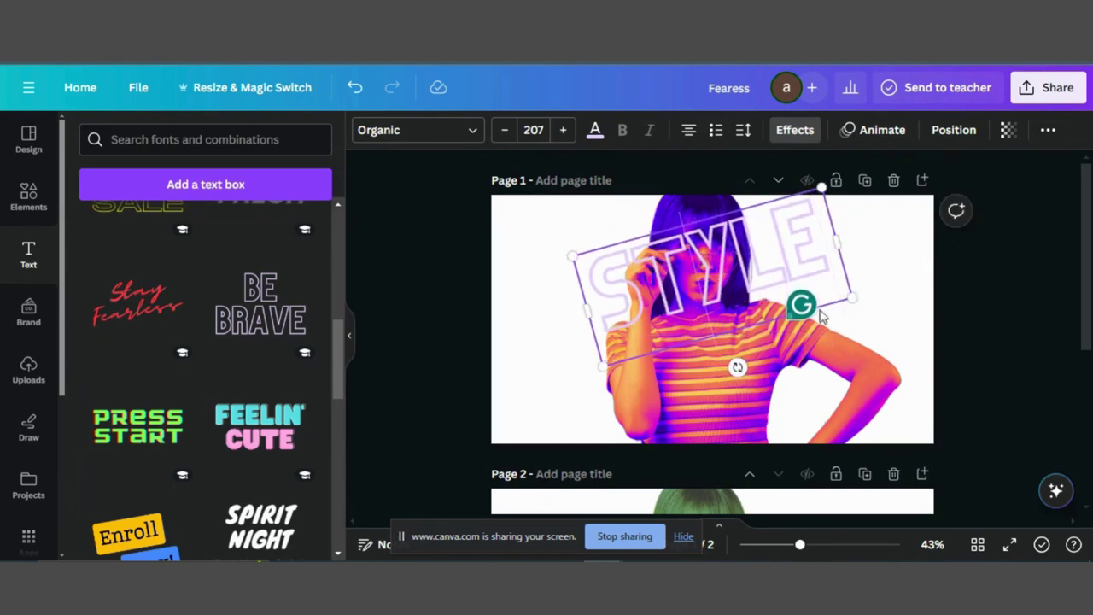
left_click_drag(696, 312, 686, 403)
Step: Color the "STYLE" text beige from the photo colors
left_click(595, 130)
left_click(131, 408)
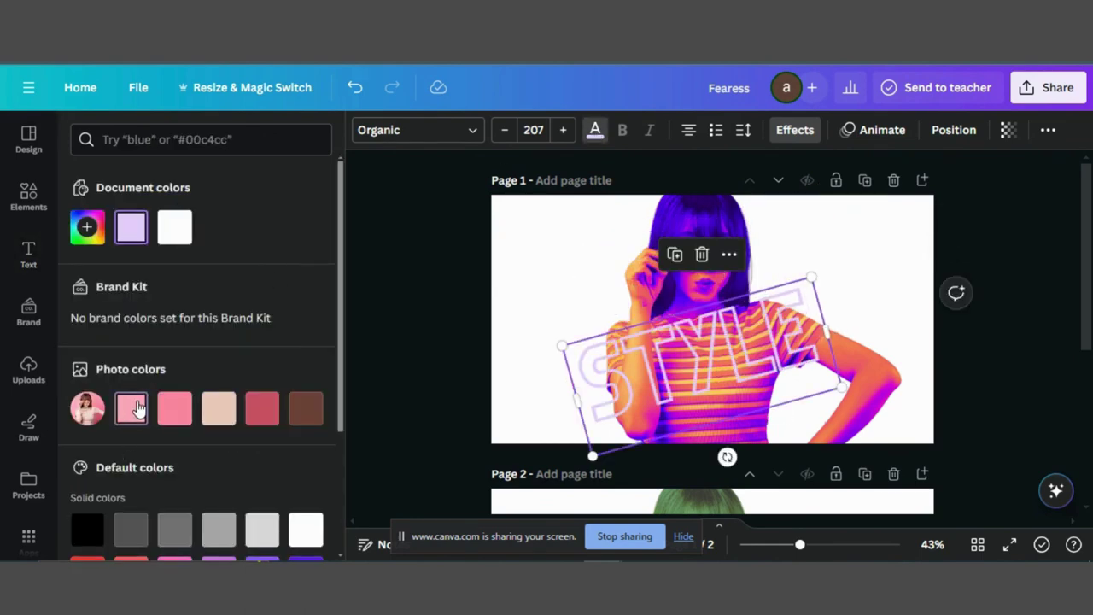
left_click(220, 409)
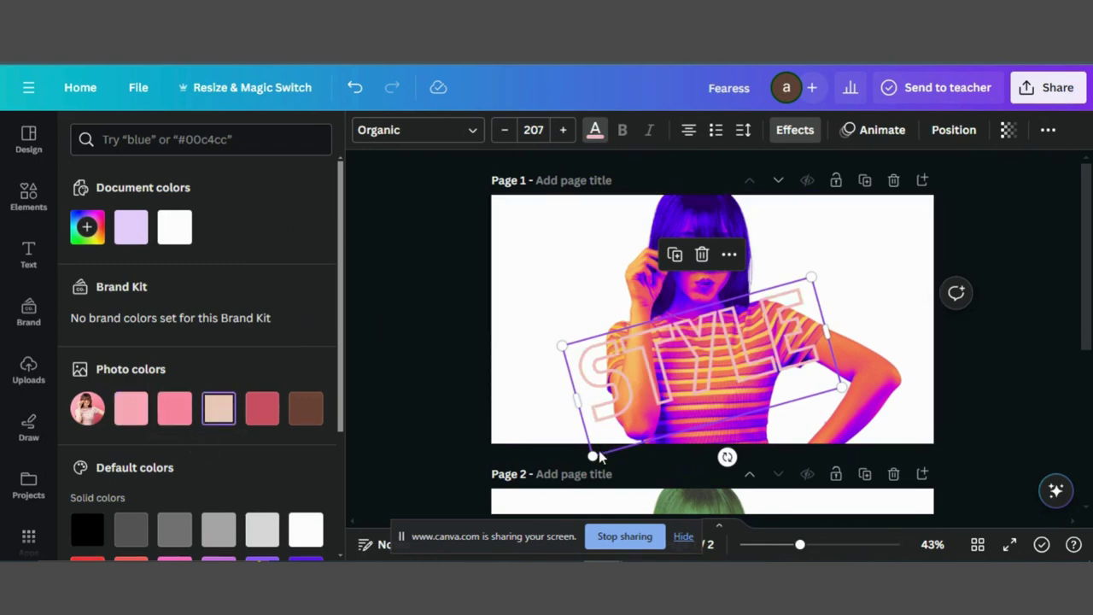
Step: Enlarge the tilted "STYLE" text to font size 235
left_click_drag(593, 452, 580, 466)
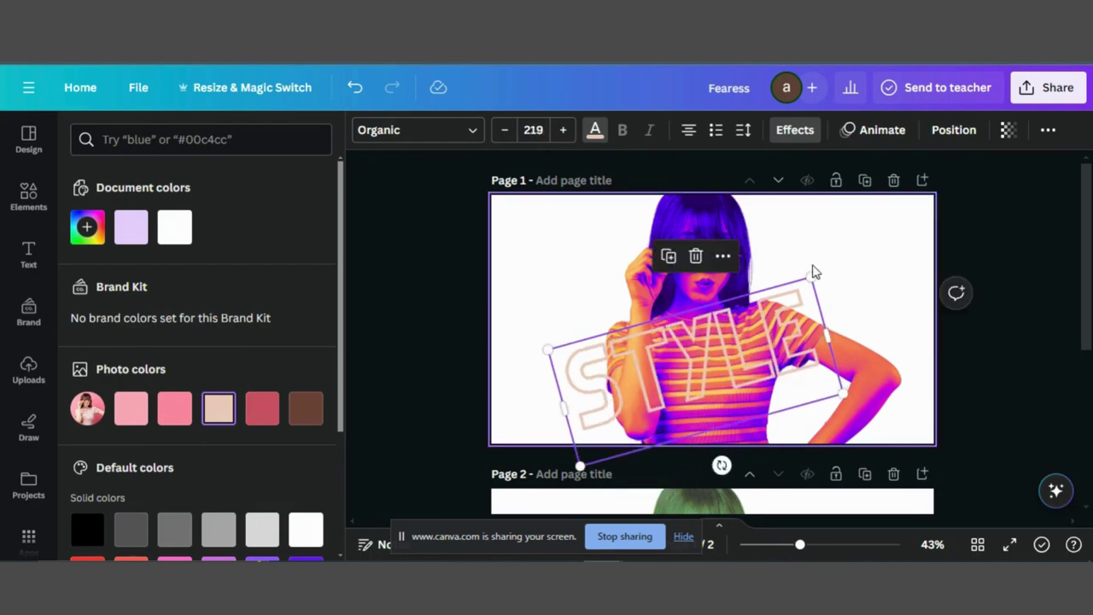
left_click_drag(810, 271, 837, 239)
left_click(920, 313)
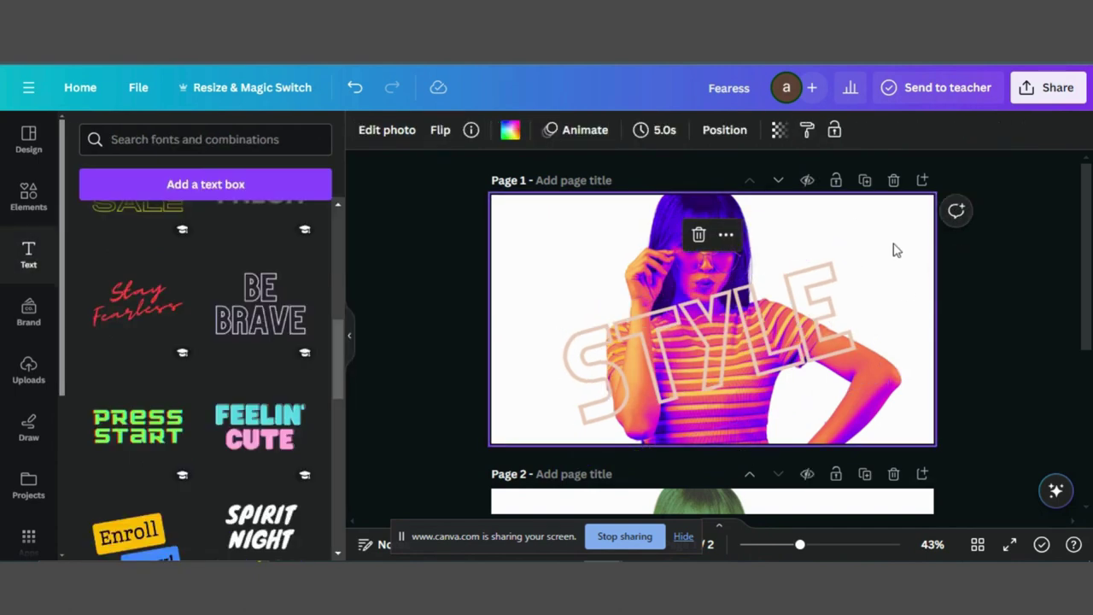
Step: Try the Shadow and Lift effects on the "STYLE" text, and settle on Hollow with thickness 50
left_click(811, 324)
left_click(795, 130)
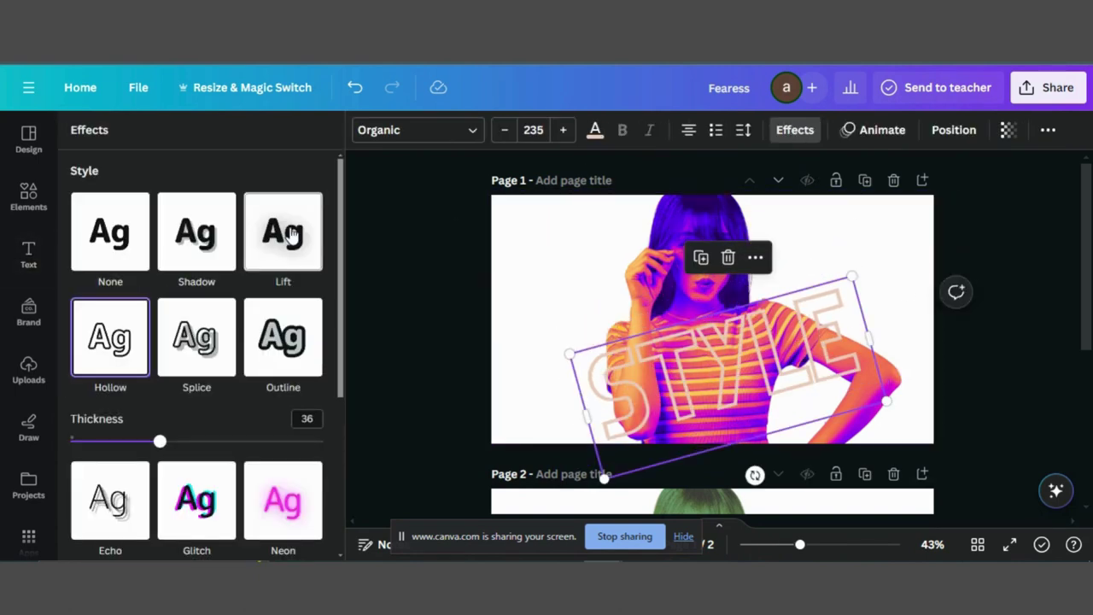
left_click(195, 255)
left_click(120, 257)
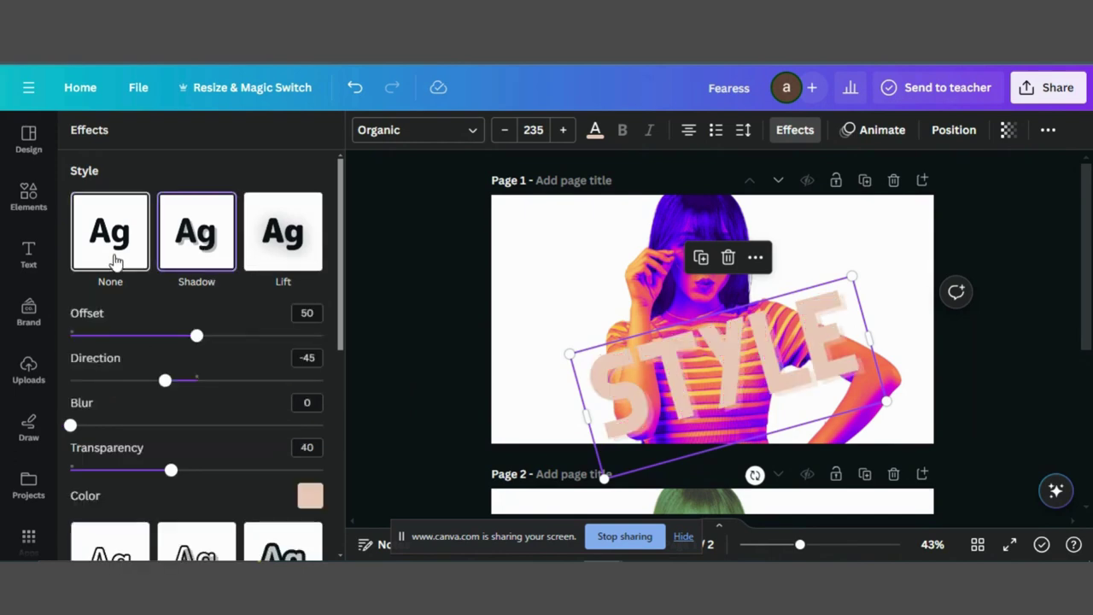
left_click(283, 235)
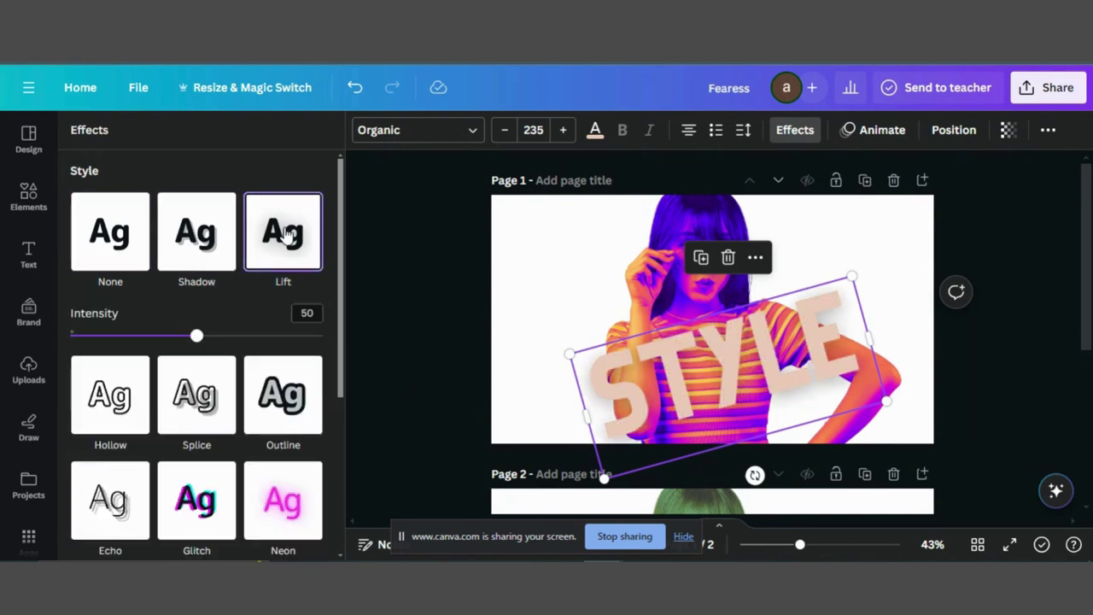
left_click(125, 400)
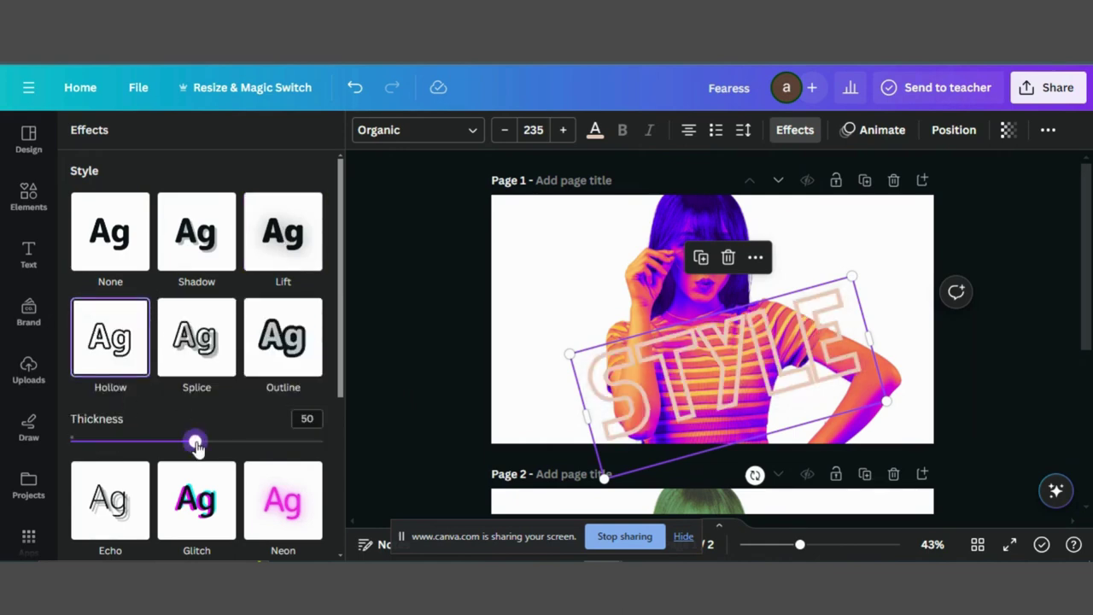
Step: Try brown, red, beige and darker pink photo colors on the "STYLE" text, and settle on light pink
left_click(595, 130)
left_click(306, 409)
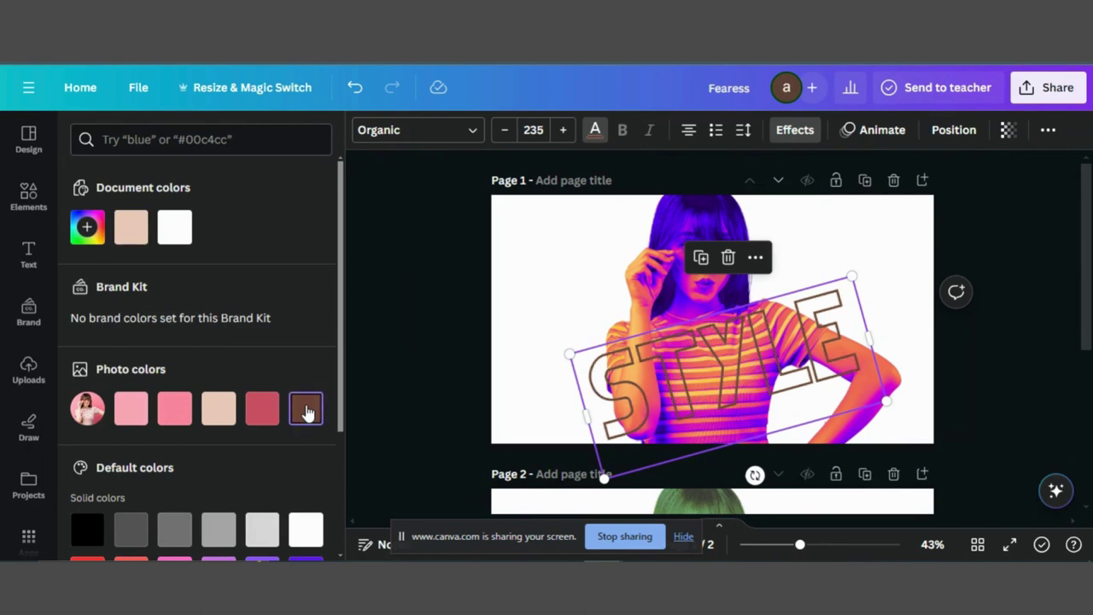
left_click(264, 410)
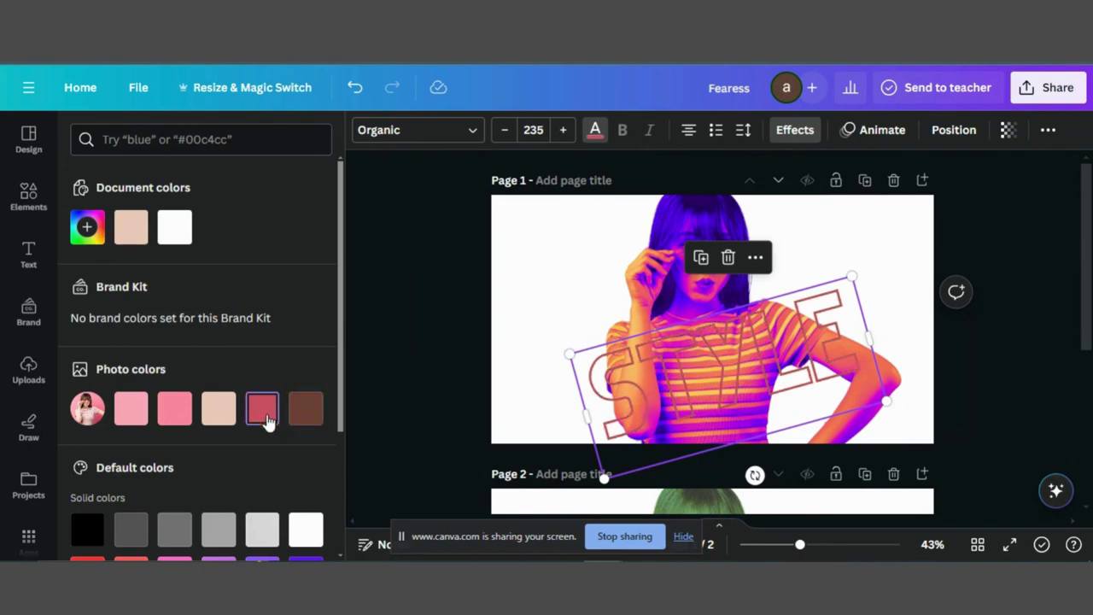
left_click(219, 413)
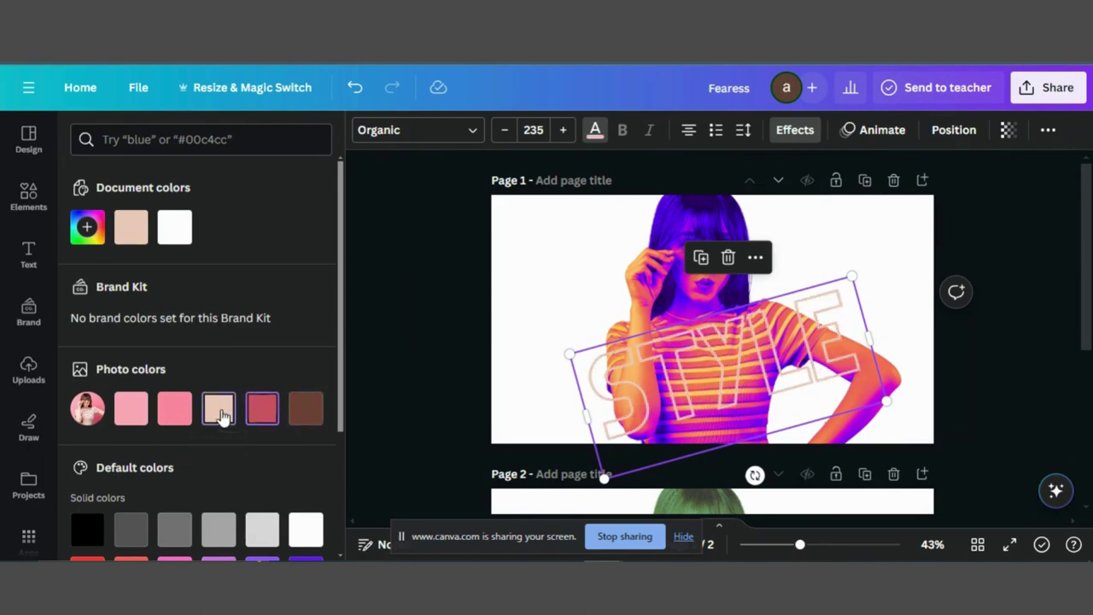
left_click(174, 410)
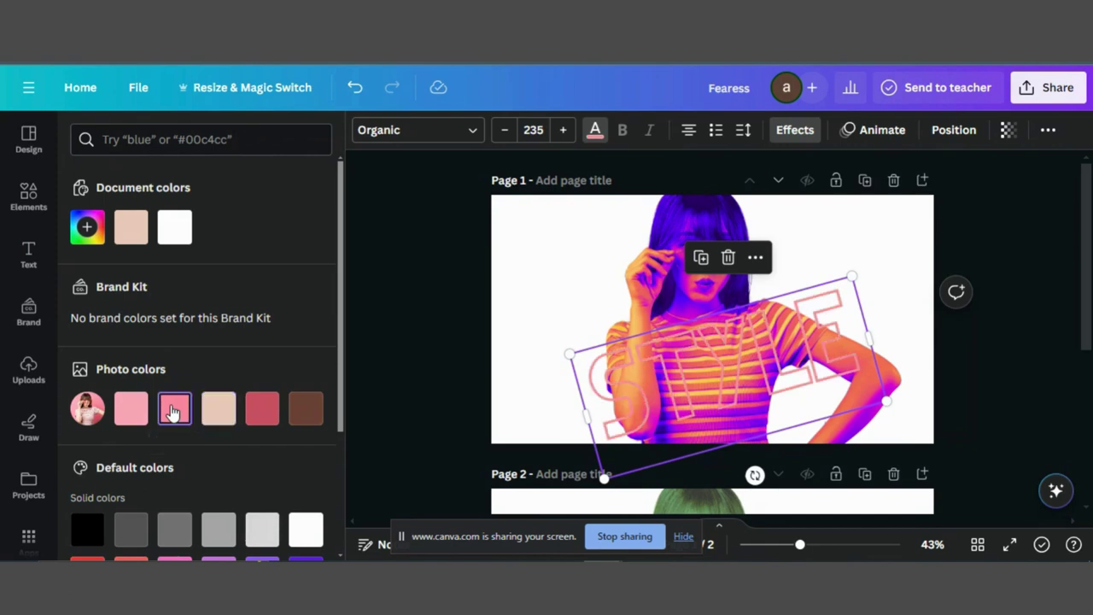
left_click(131, 409)
left_click(398, 265)
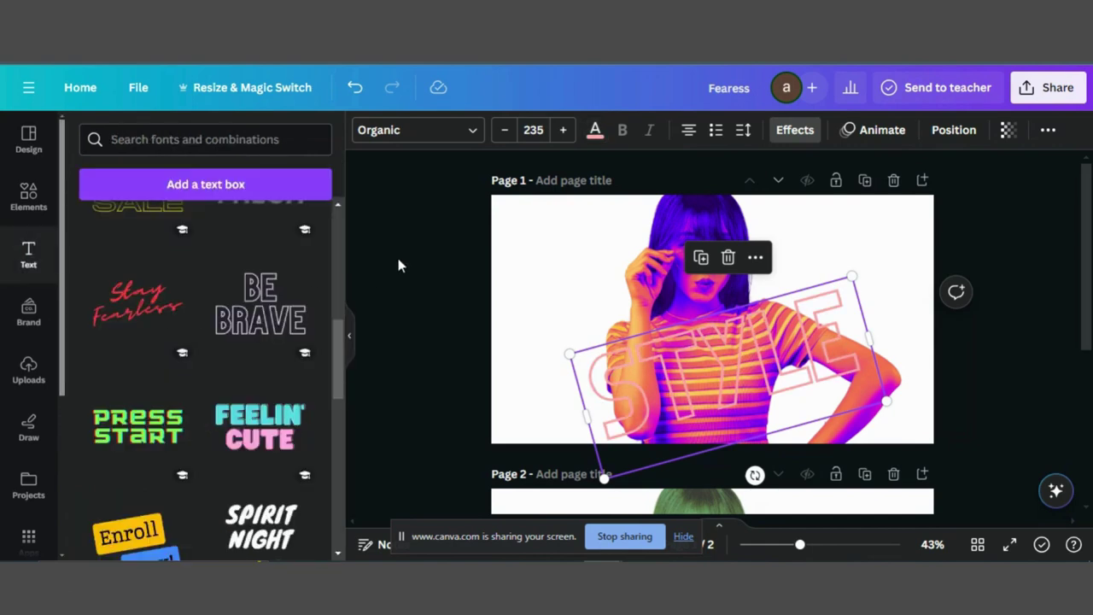